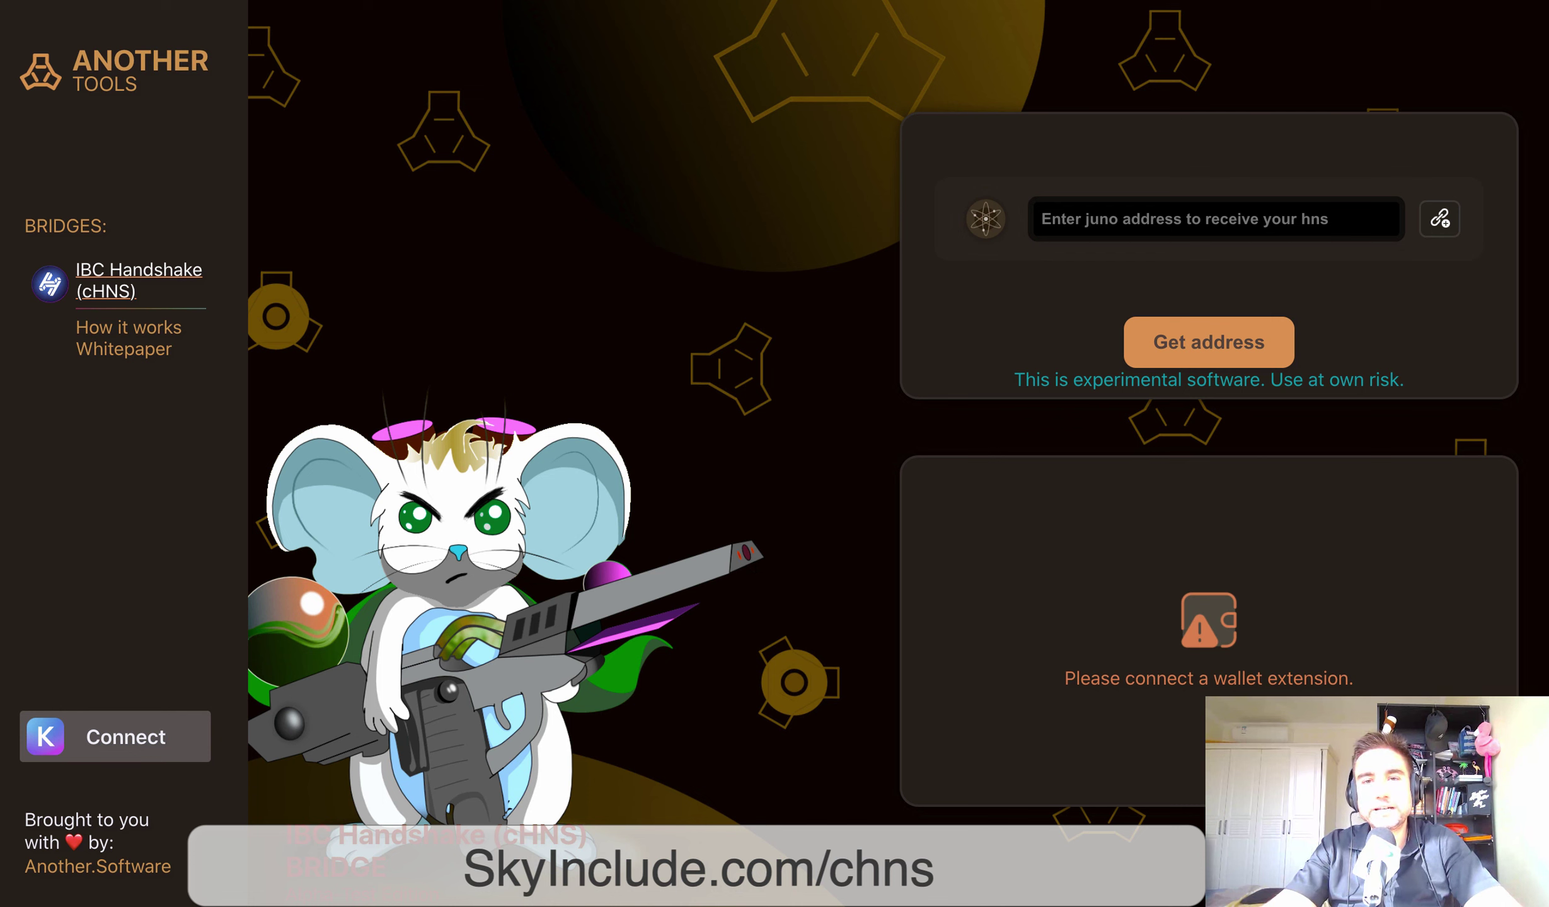
Open Keplr on the chns account, review its 0.499720 JUNO and 399 HNS balances, then open the menu
left_click(1055, 0)
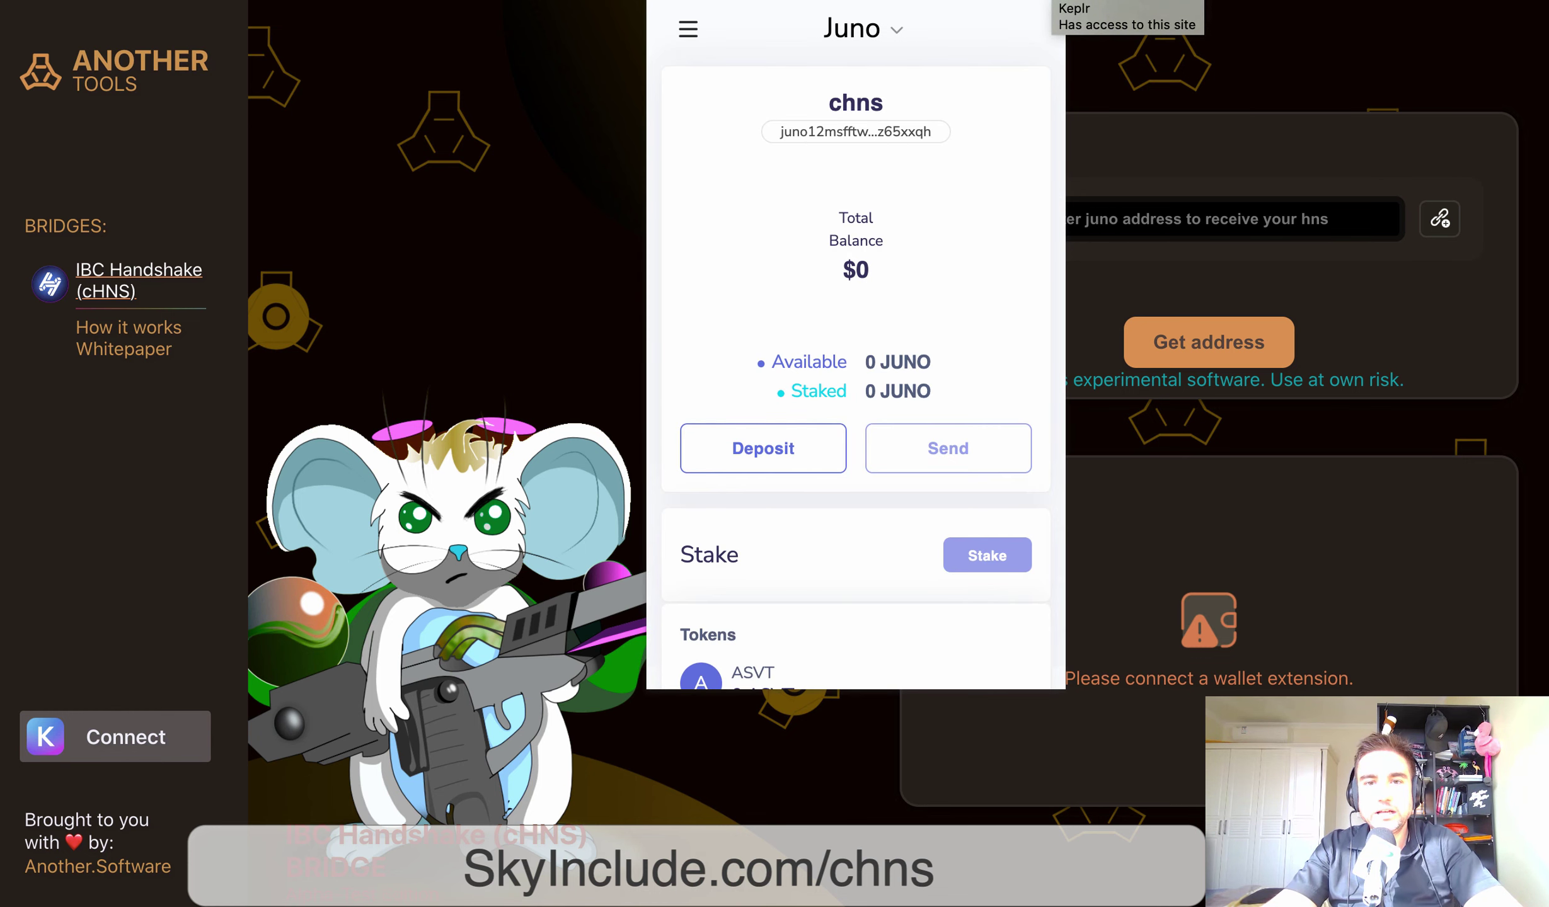
scroll(855, 347, "down", 2)
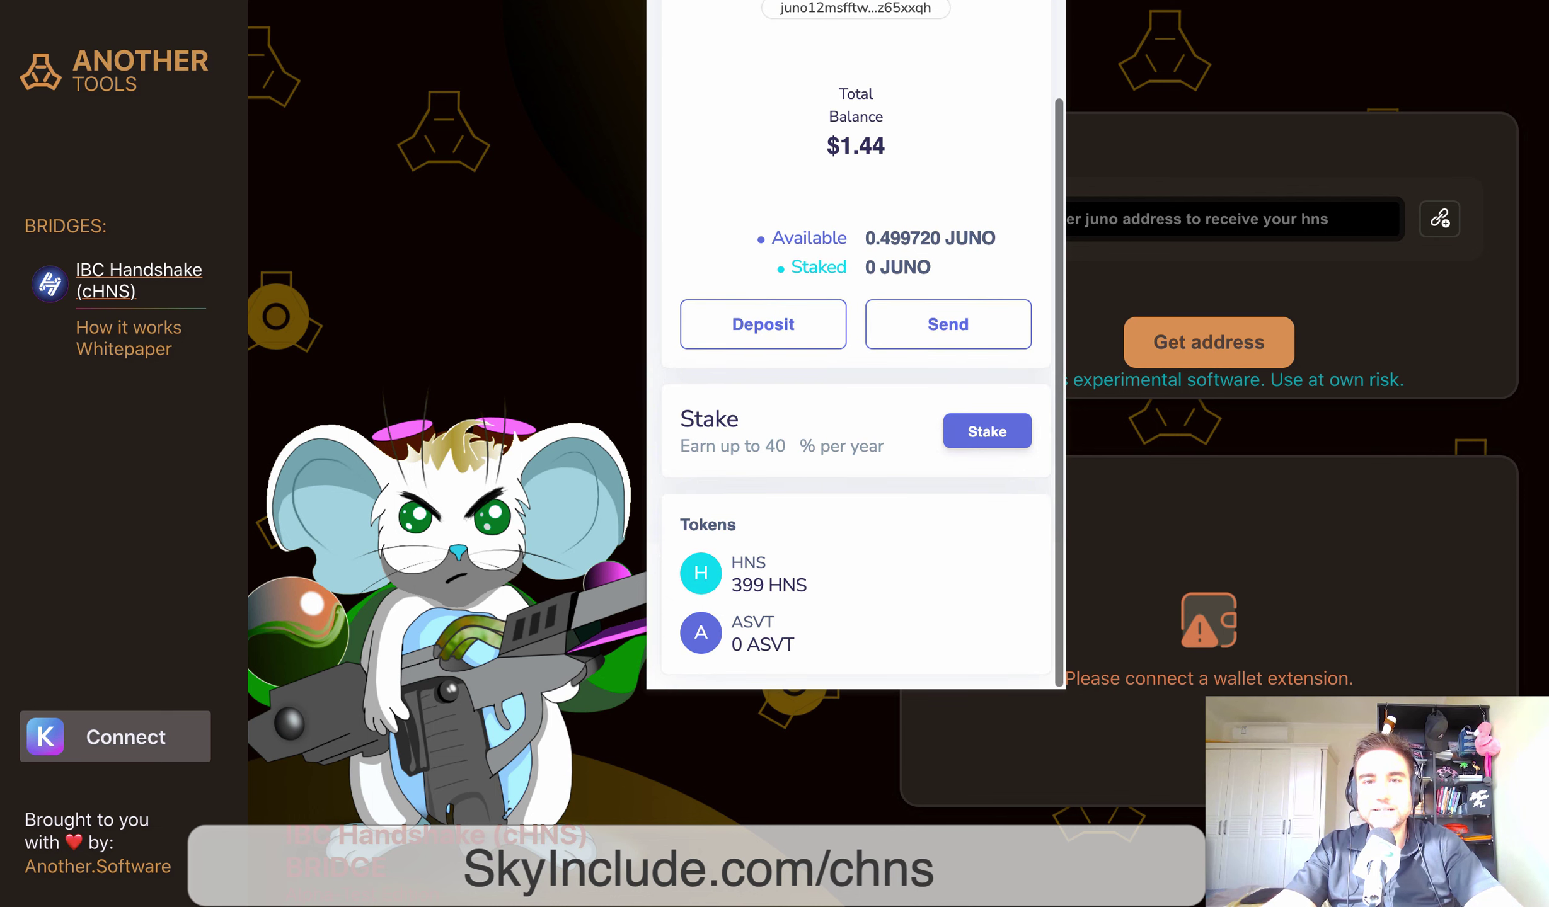
scroll(856, 346, "up", 2)
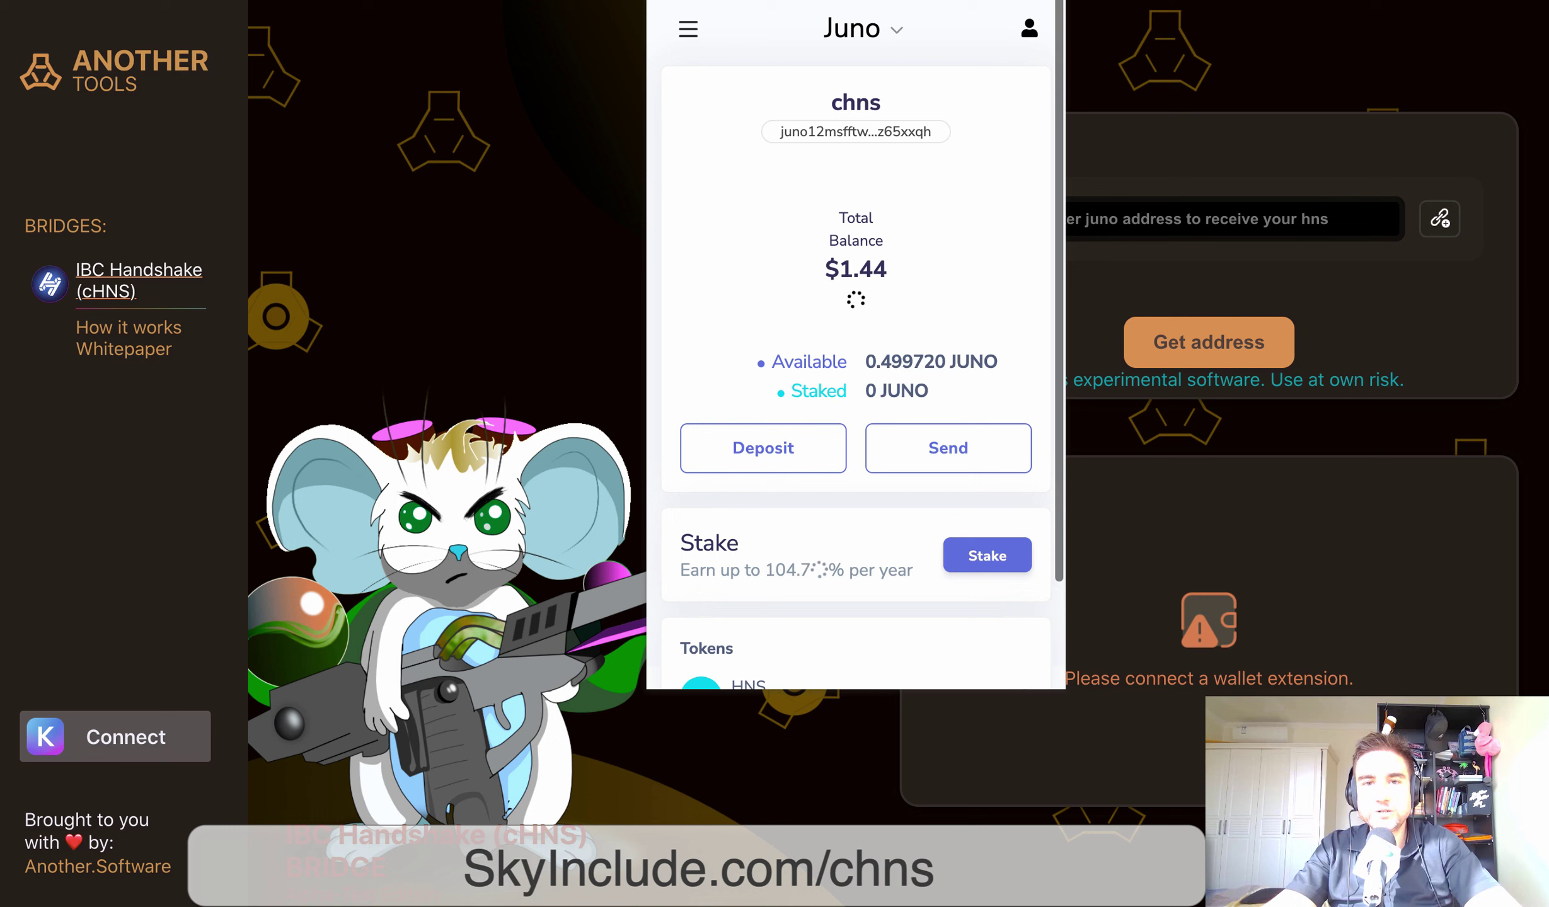
scroll(856, 345, "down", 3)
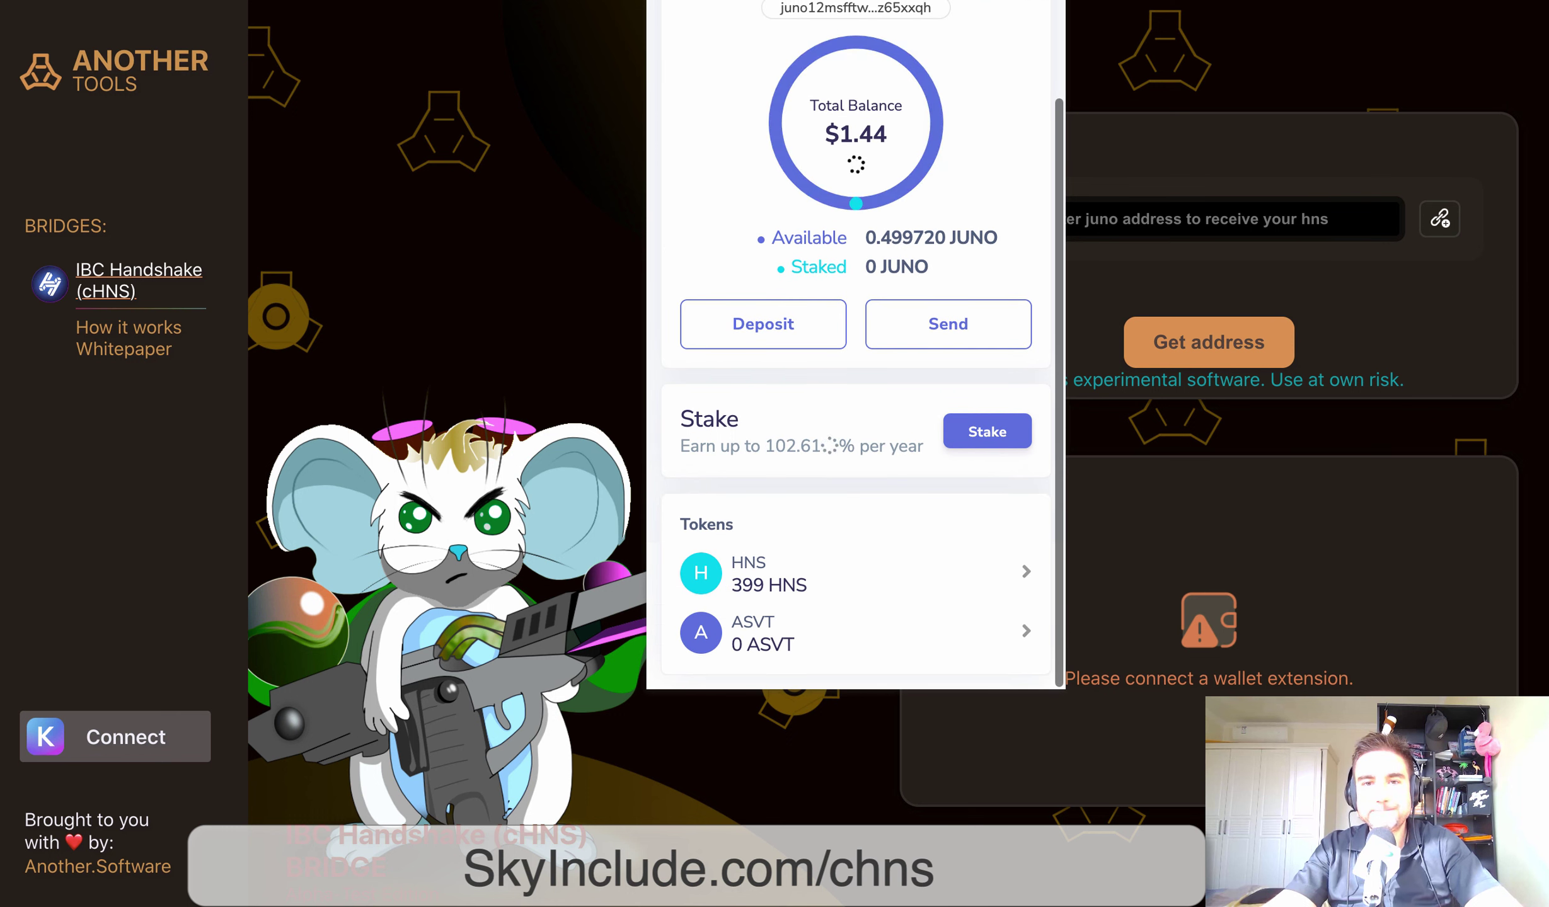
scroll(856, 345, "up", 3)
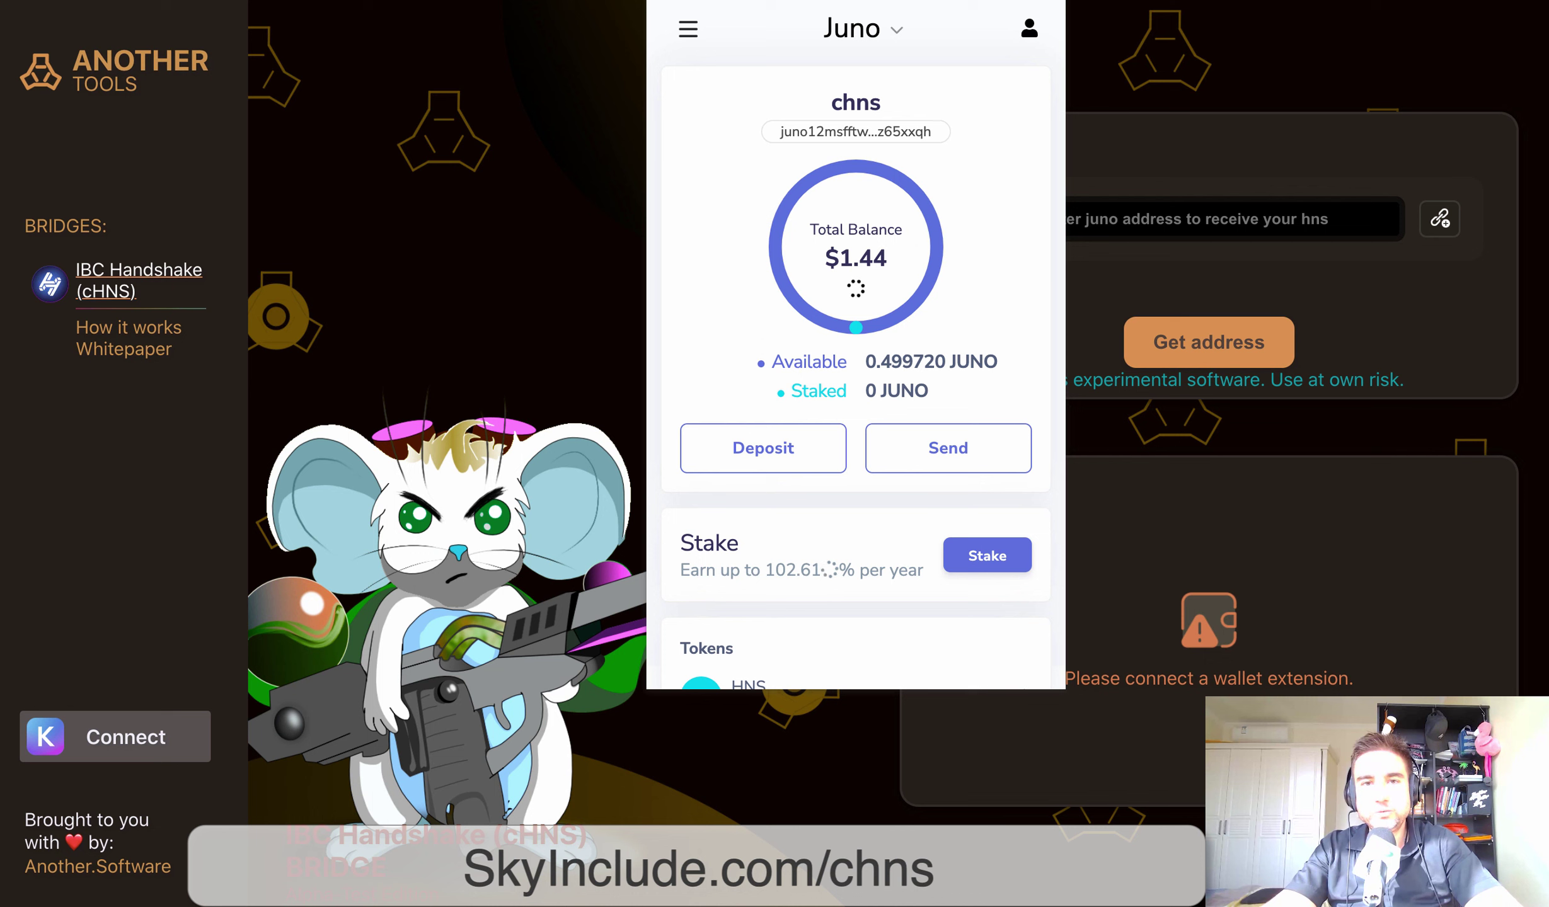
left_click(688, 29)
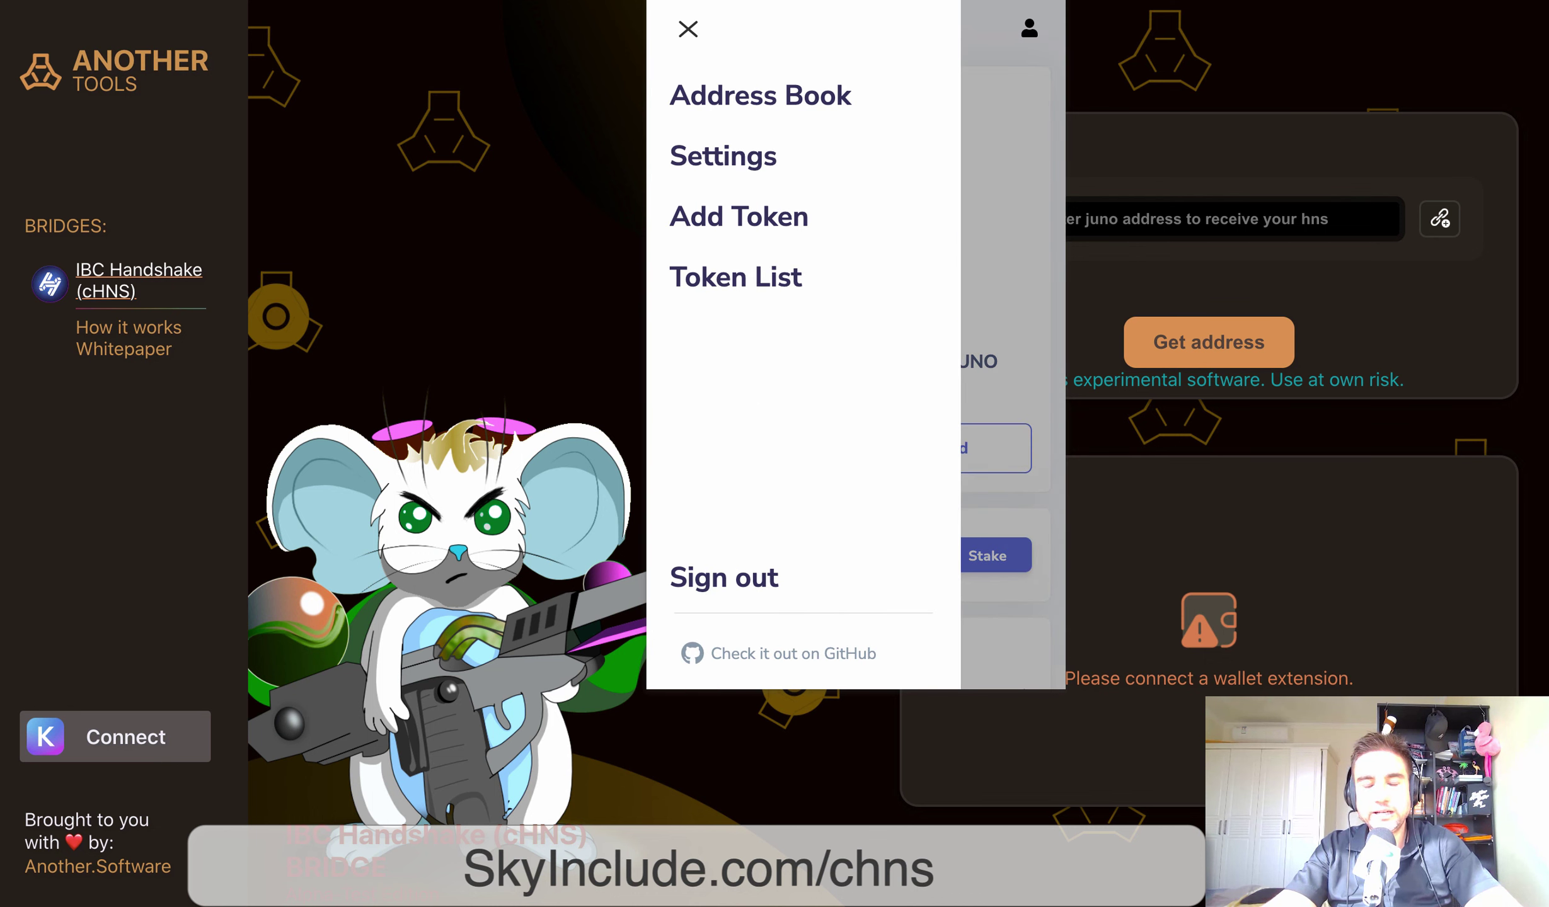
Visit Keplr's Add Token Contract Address field, then close the wallet to connect the bridge to juno-1
left_click(738, 216)
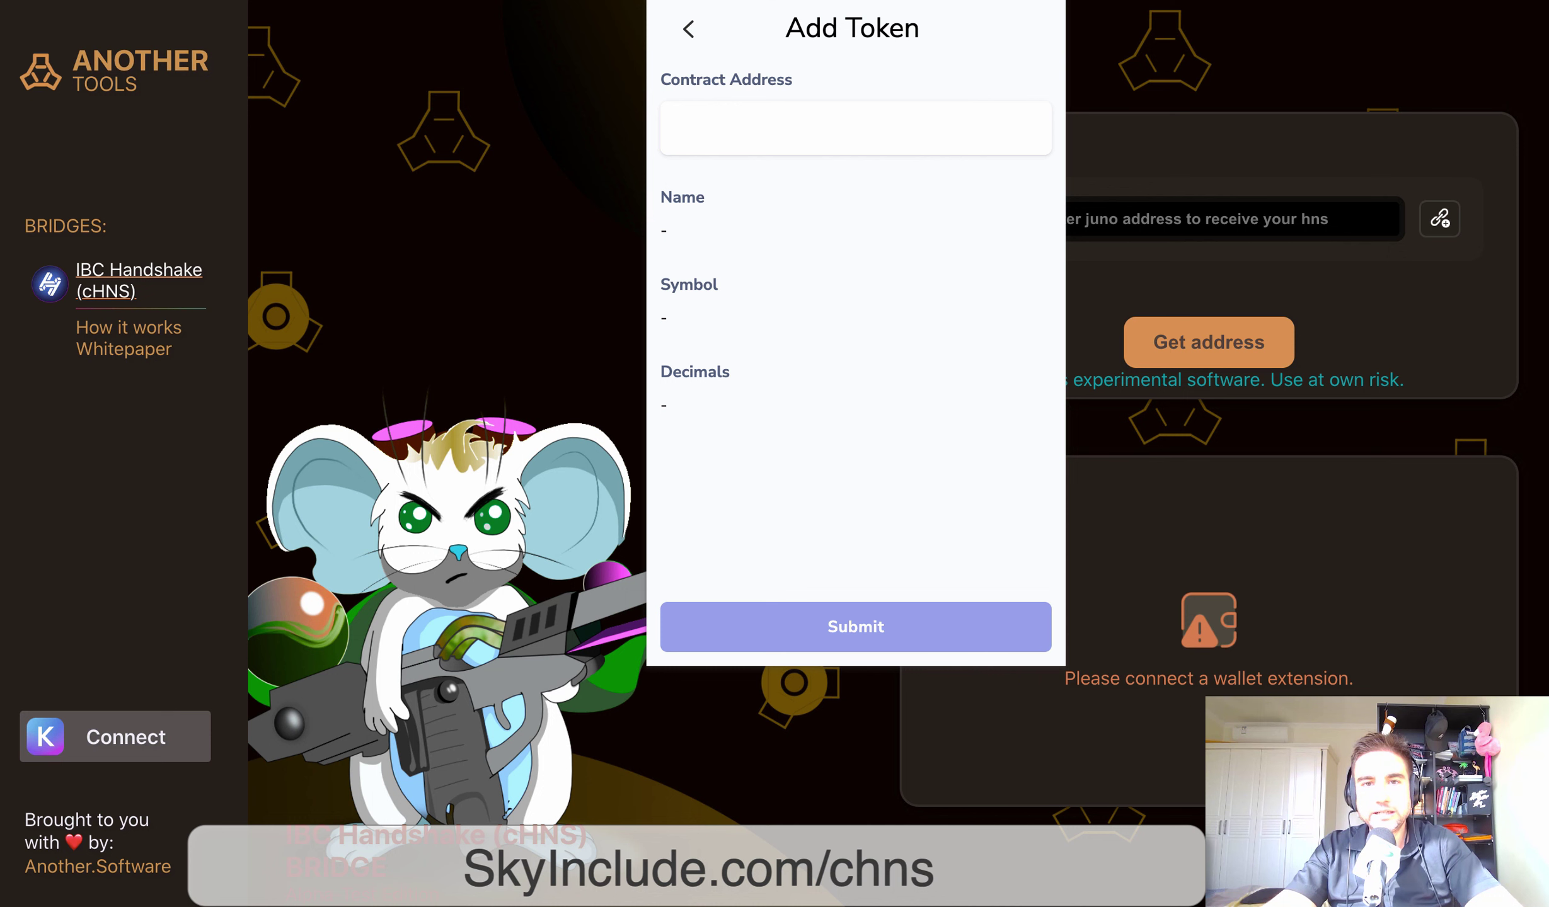
left_click(675, 128)
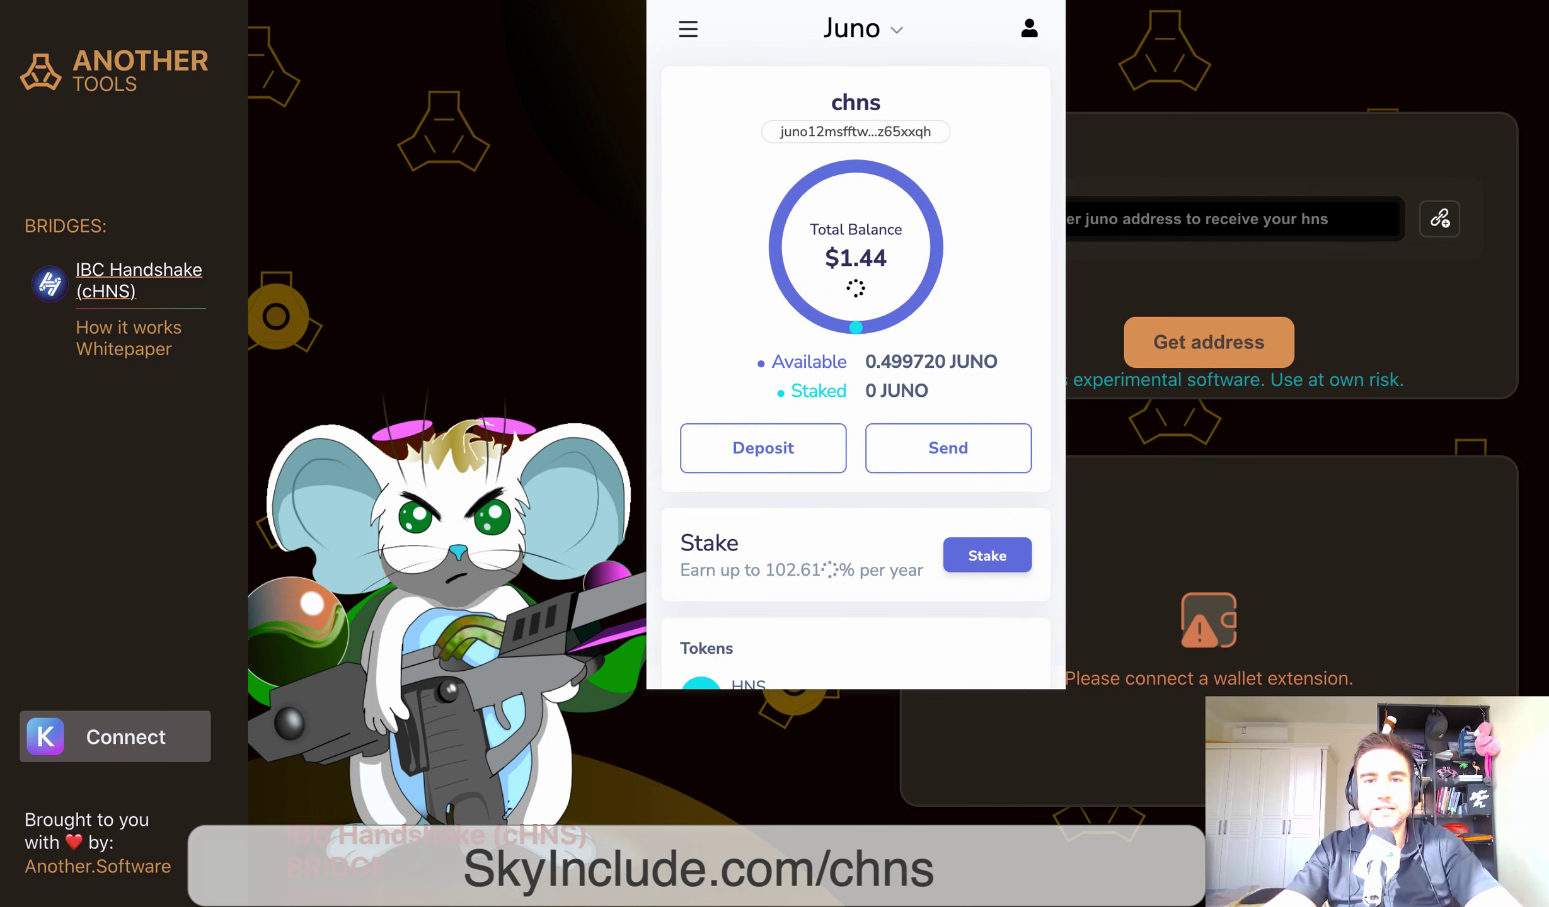
scroll(856, 378, "down", 2)
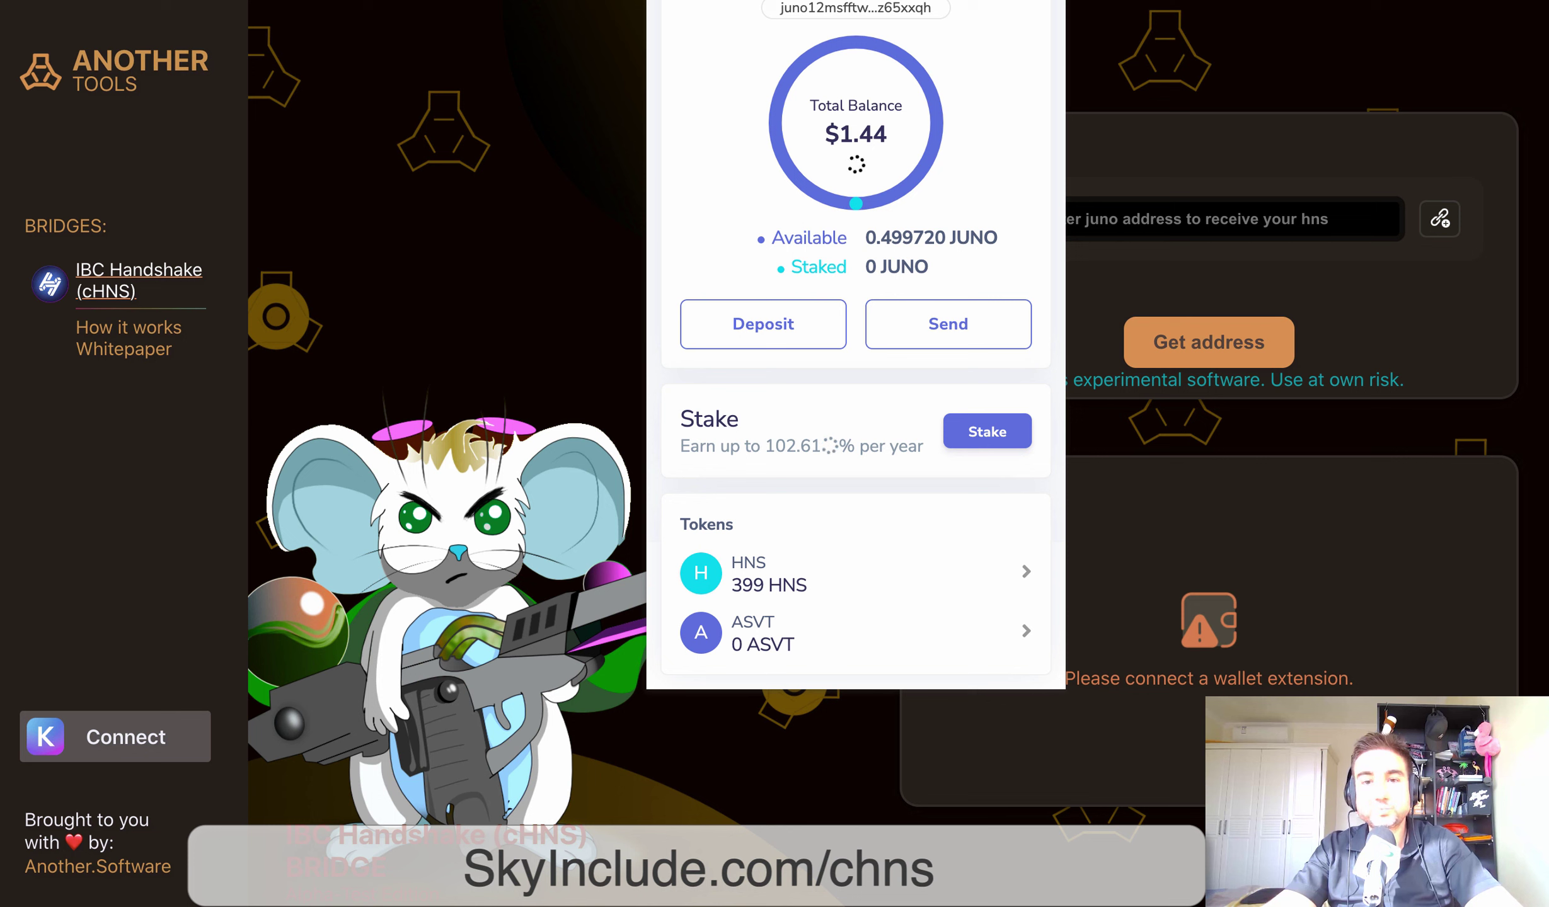
scroll(856, 346, "up", 2)
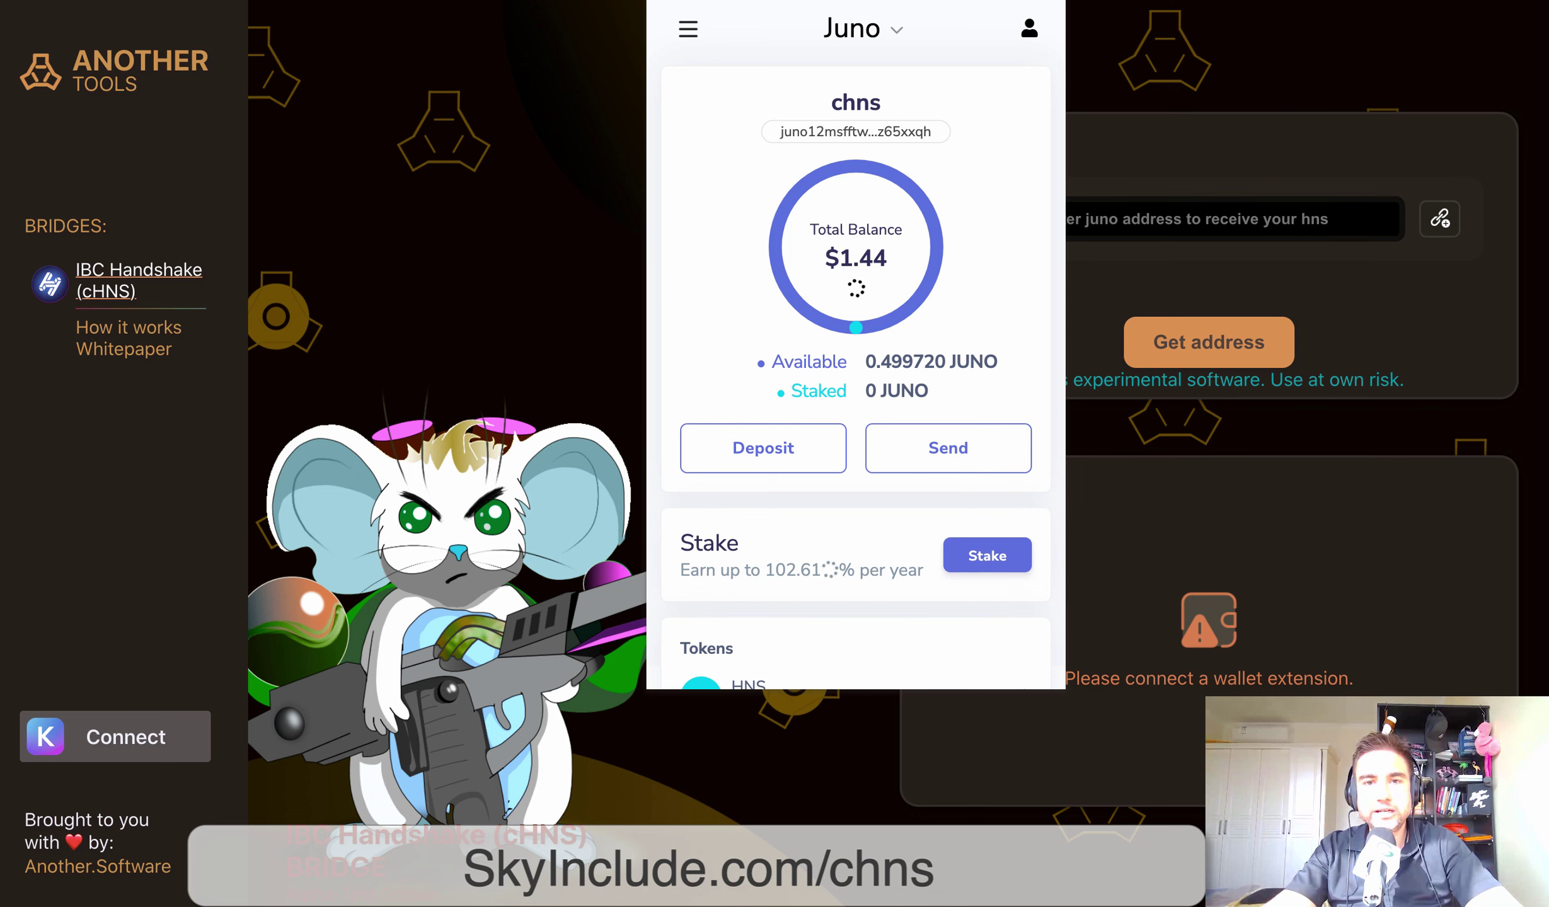
scroll(855, 346, "down", 2)
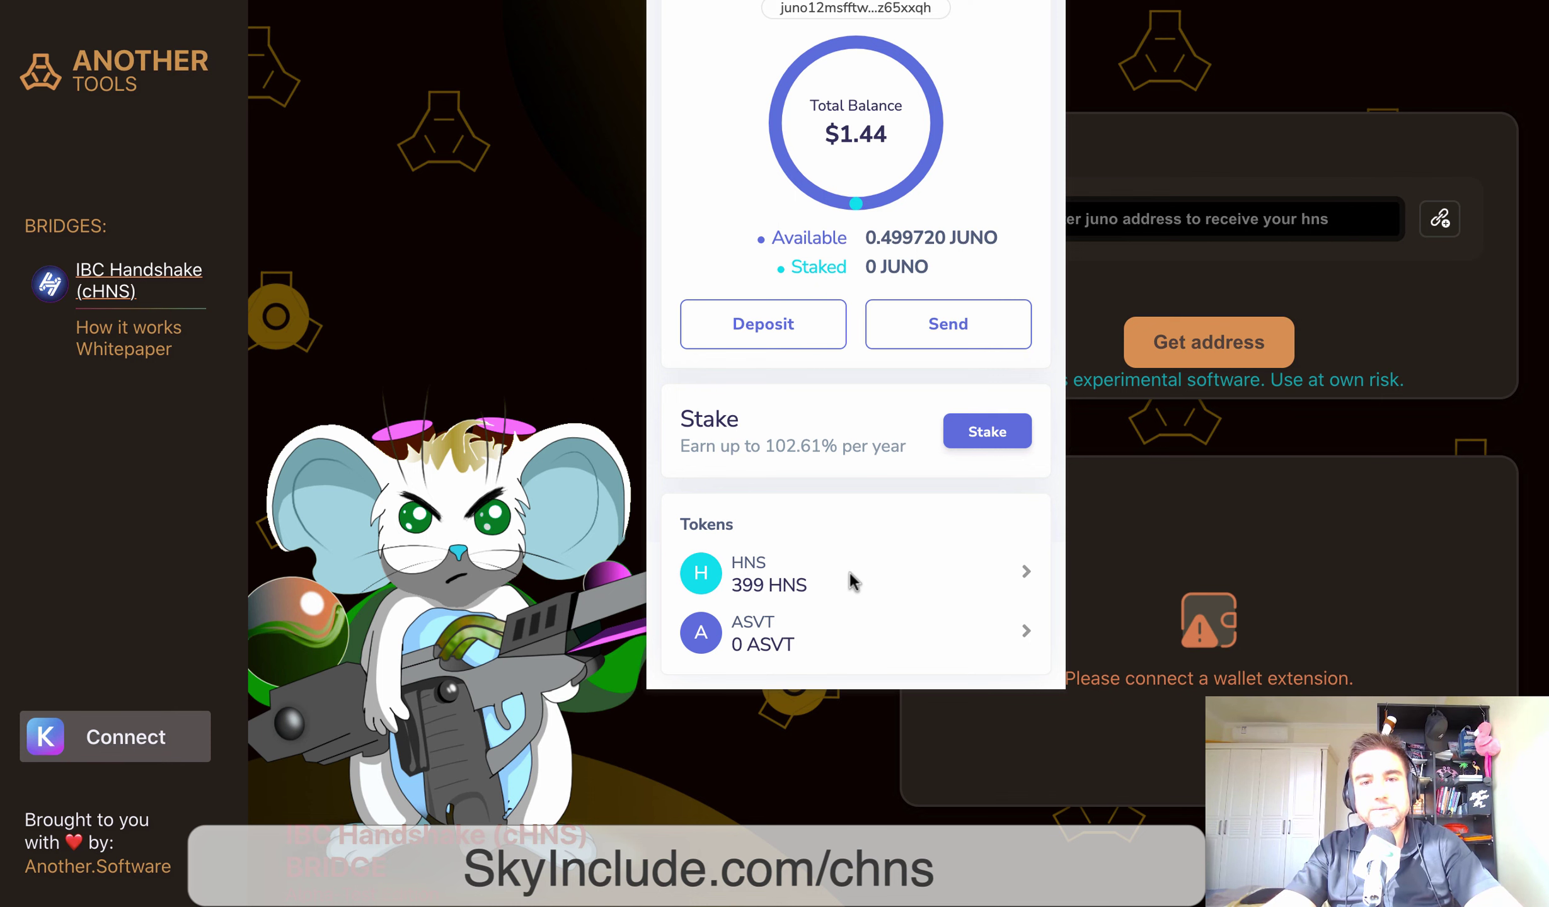
left_click(525, 242)
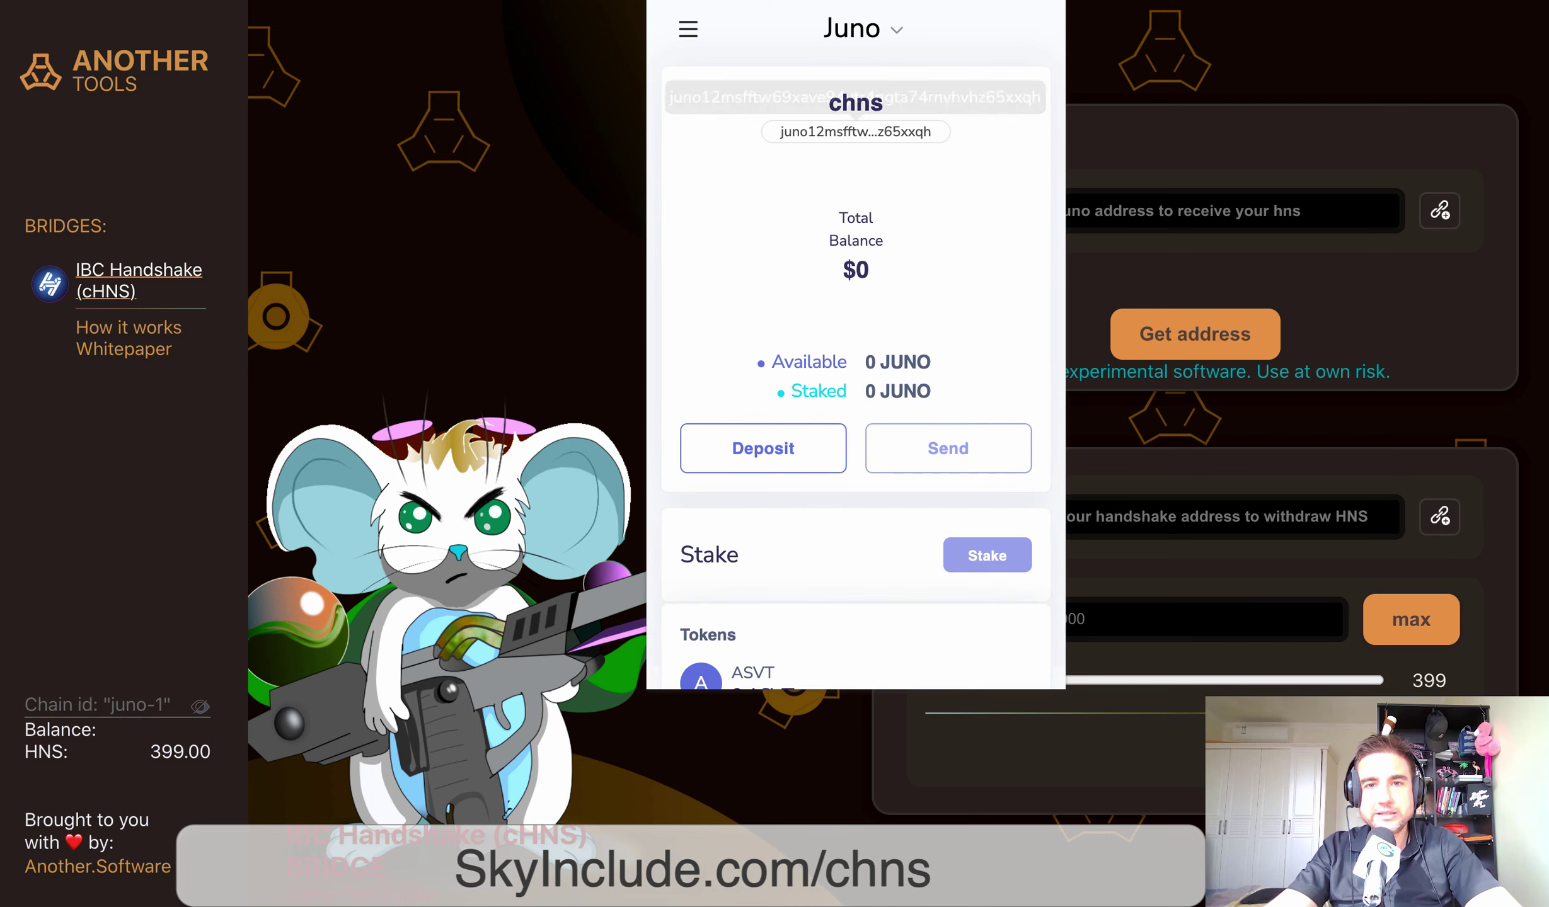
Copy the chns Juno address from Keplr and focus the bridge's 'Enter juno address' field
scroll(856, 343, "down", 2)
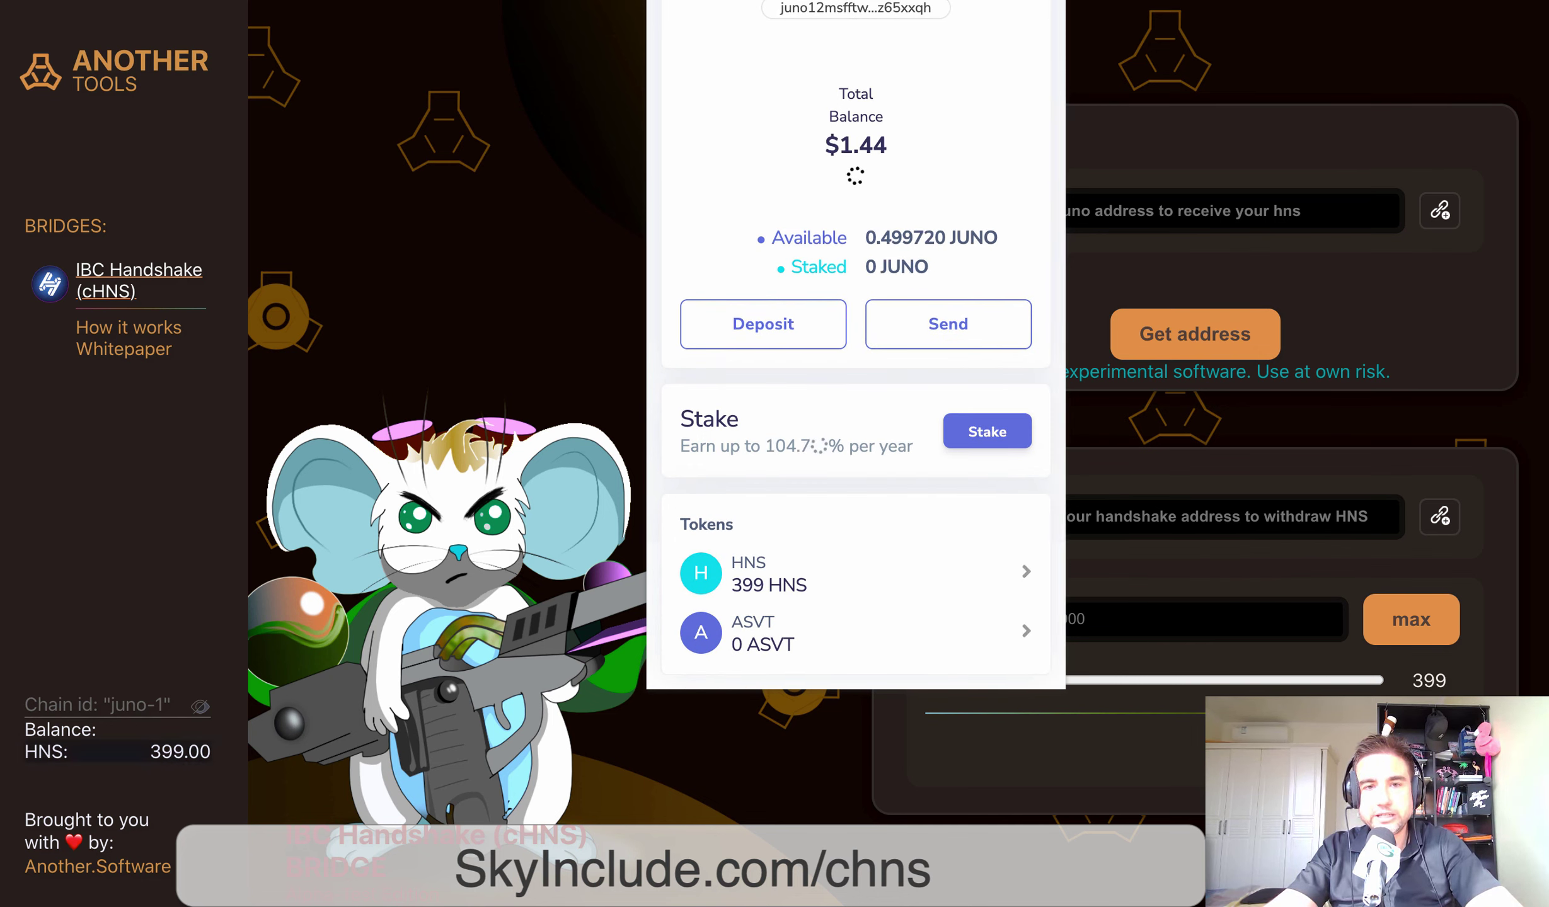
scroll(856, 344, "up", 2)
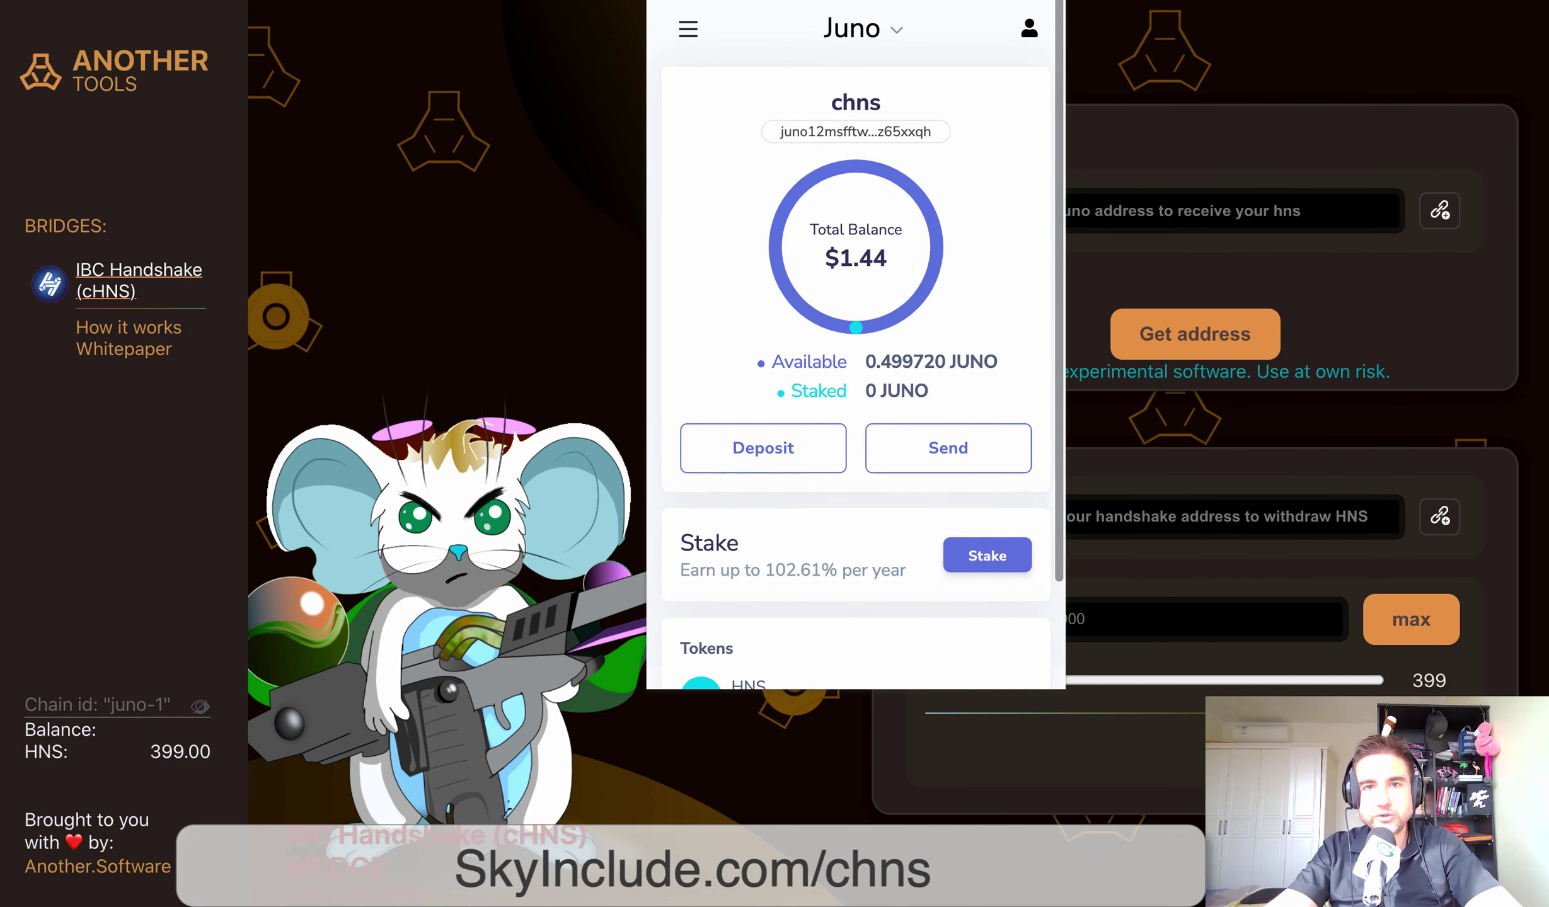
left_click(451, 346)
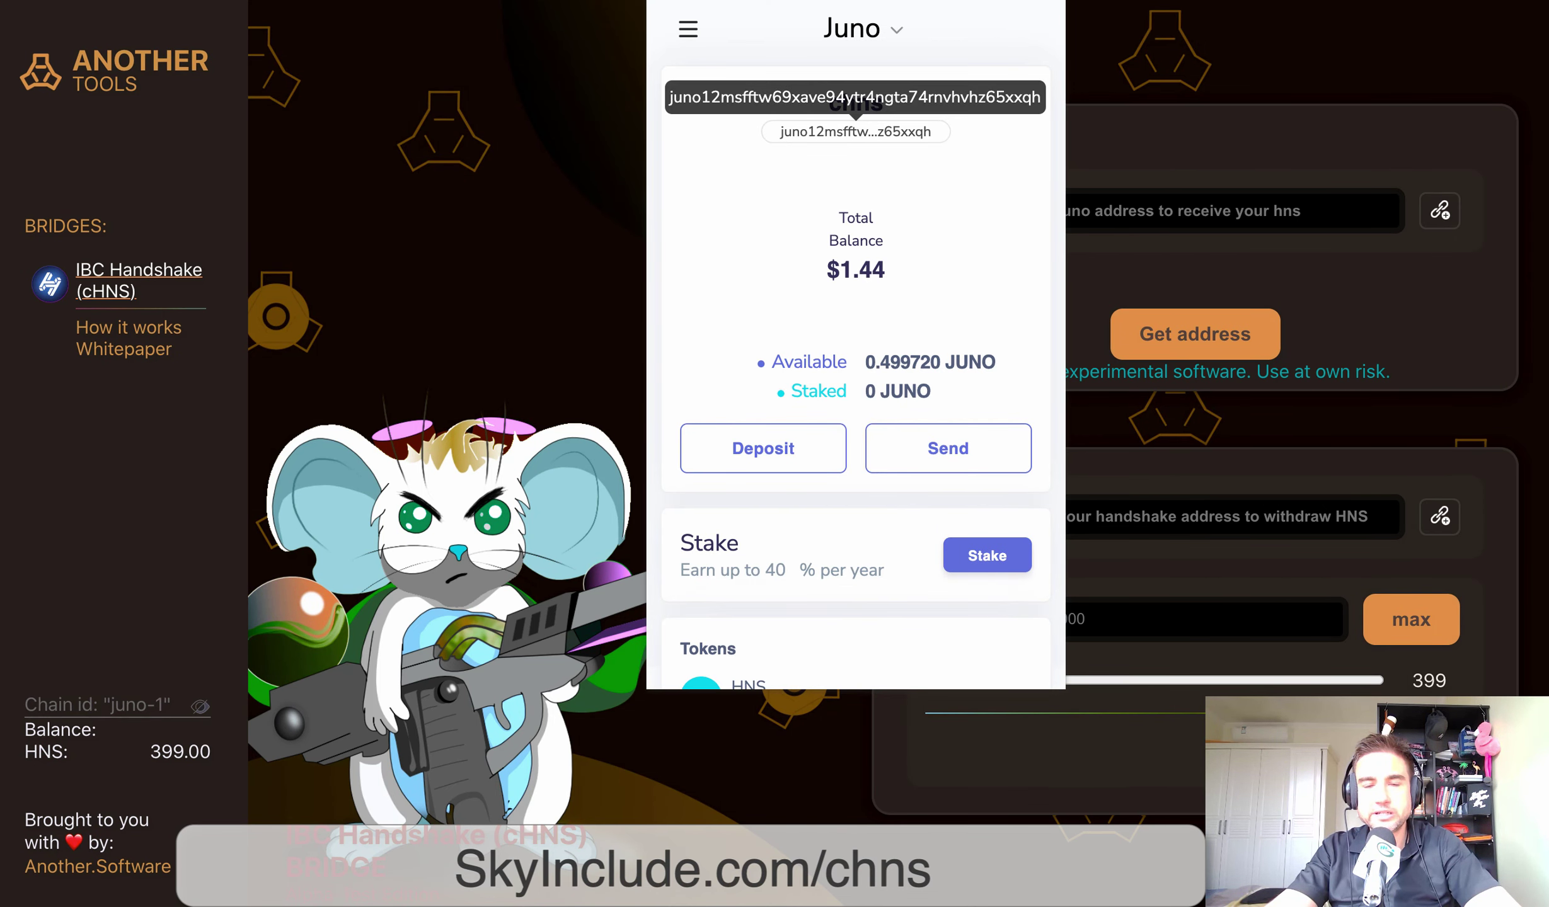
left_click(855, 131)
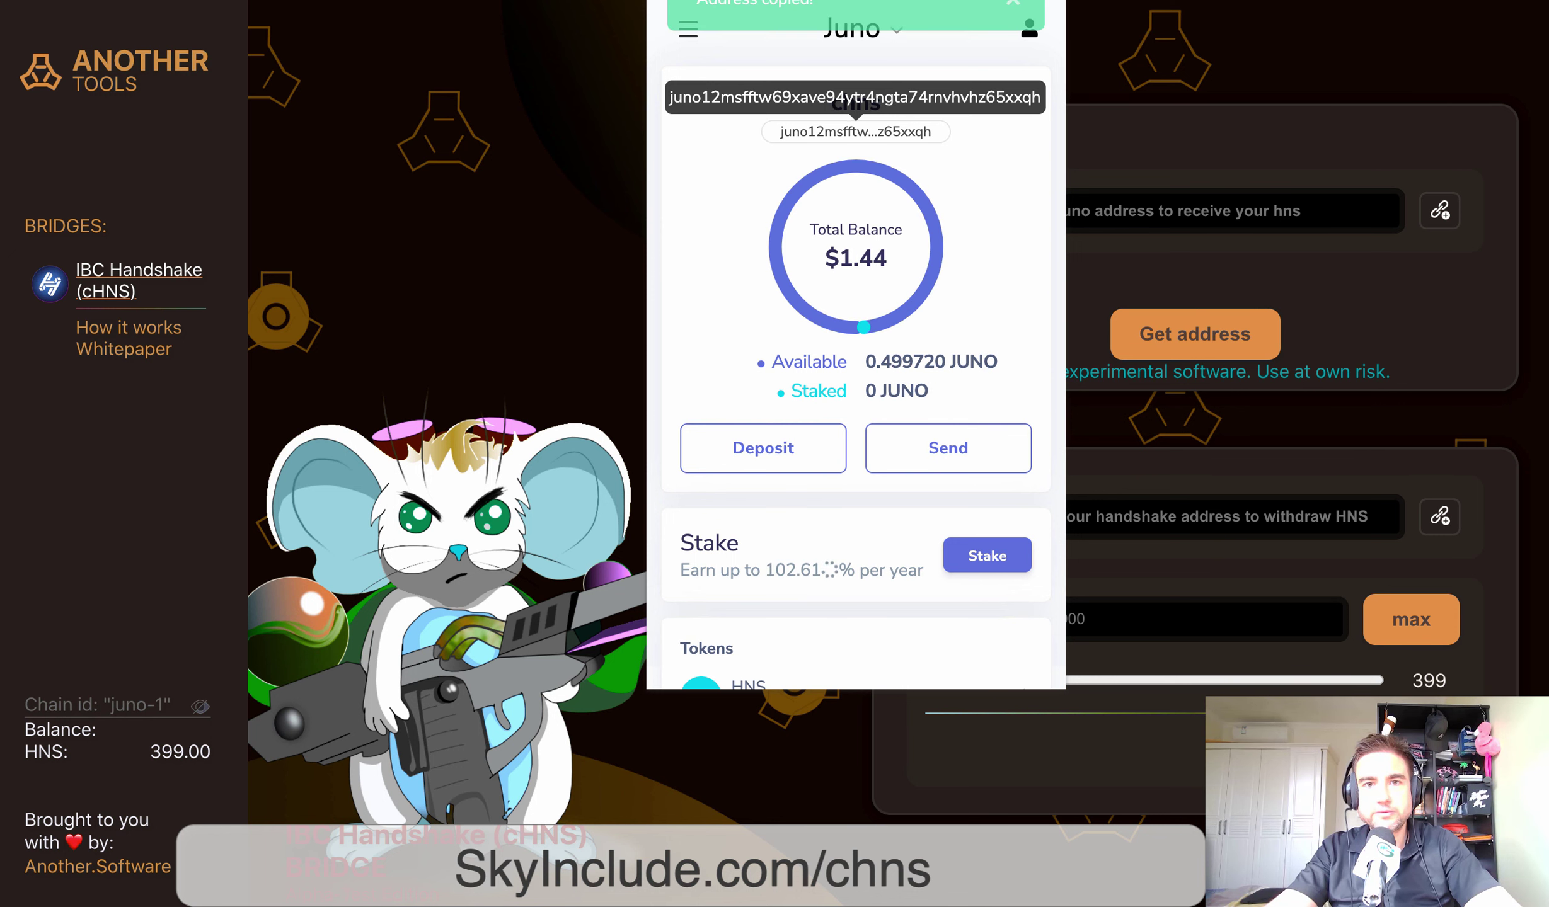
left_click(1201, 210)
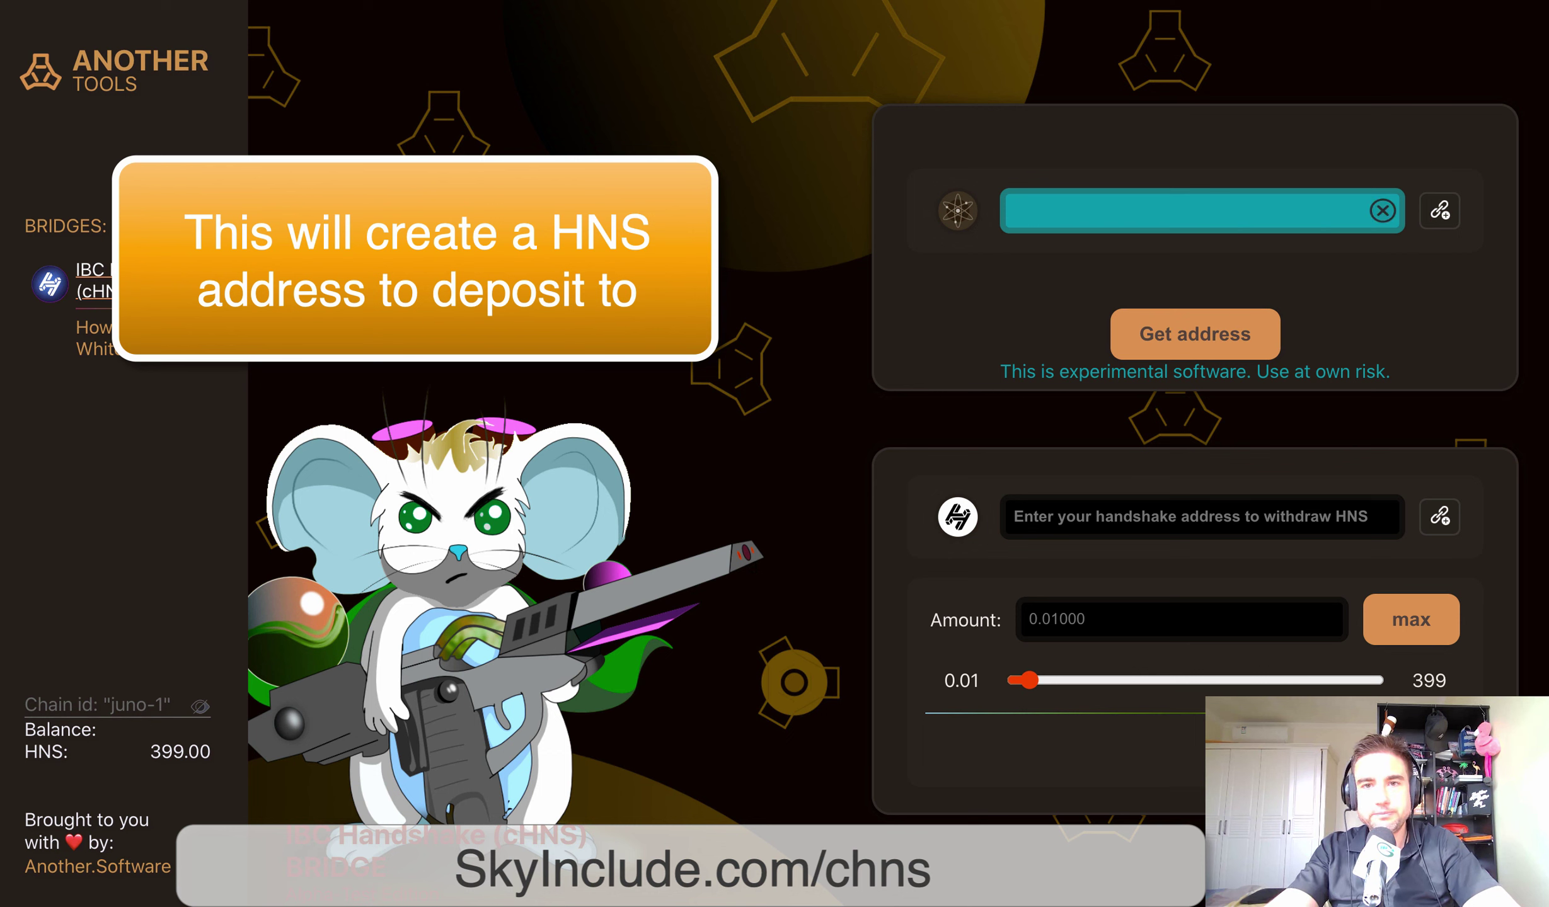
Paste the Juno address into the bridge field and generate an HNS deposit address
type("juno12msfftw69xave94ytr4ngta74rnvhvhz65xxqh")
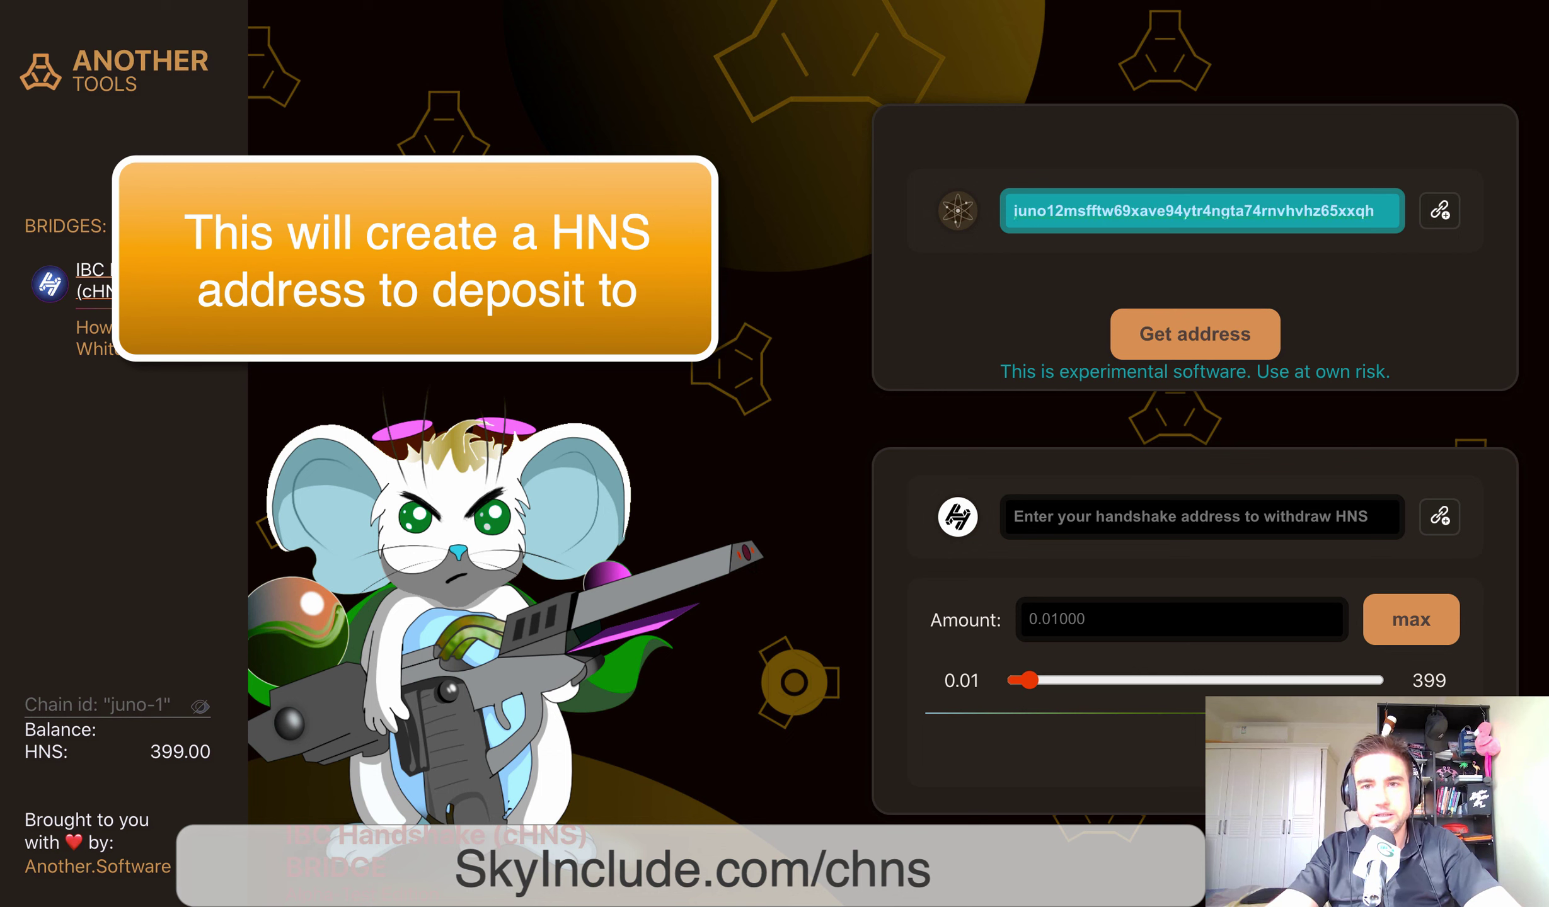
key("Tab")
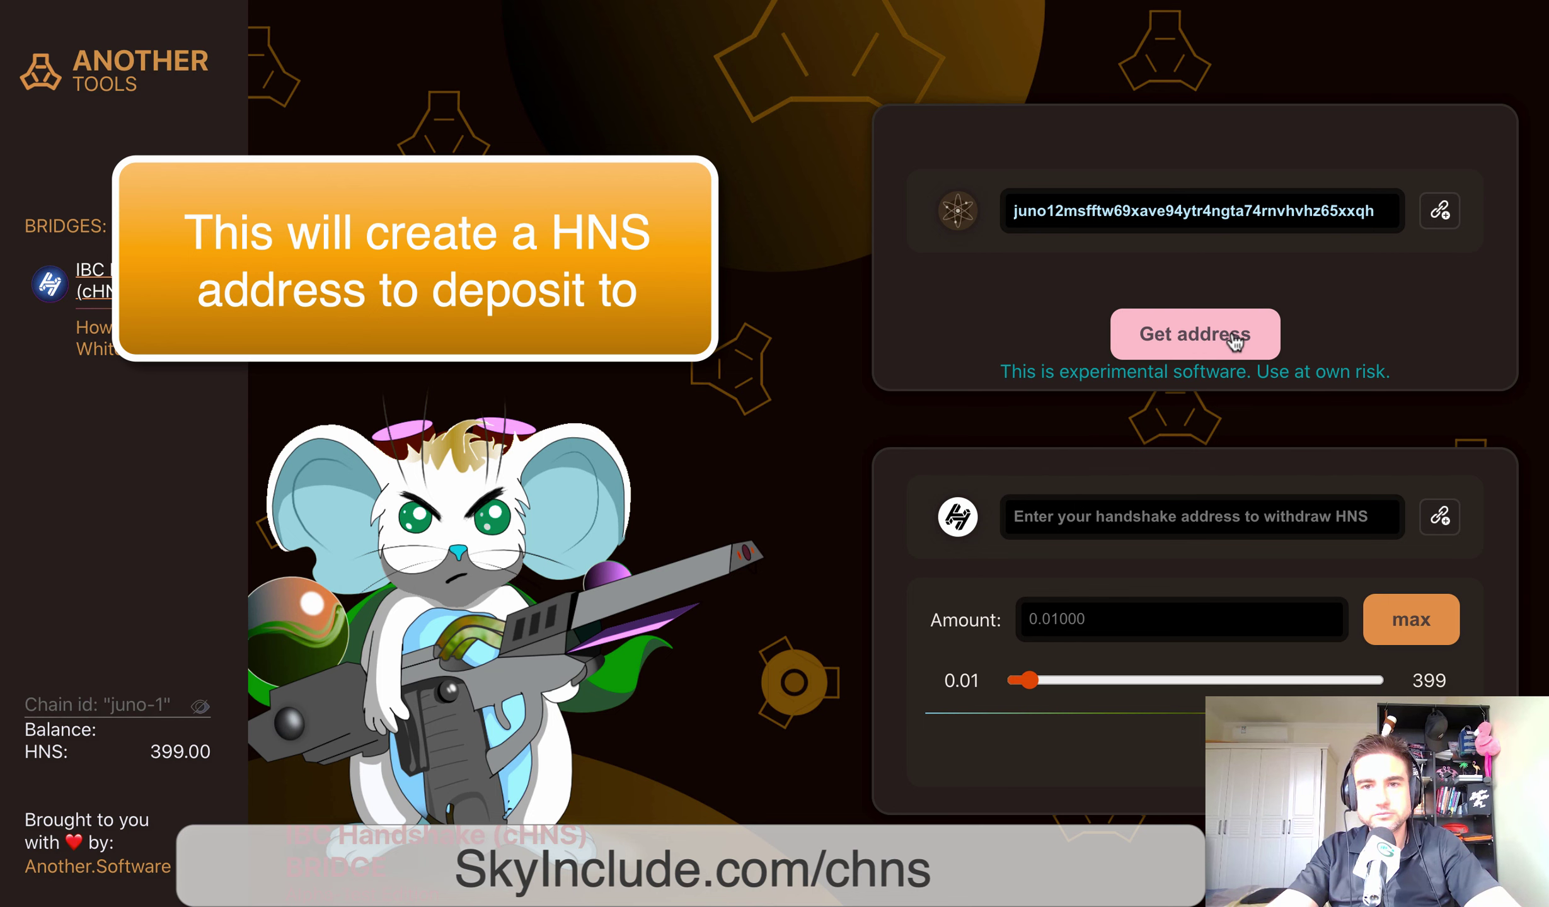
left_click(1234, 342)
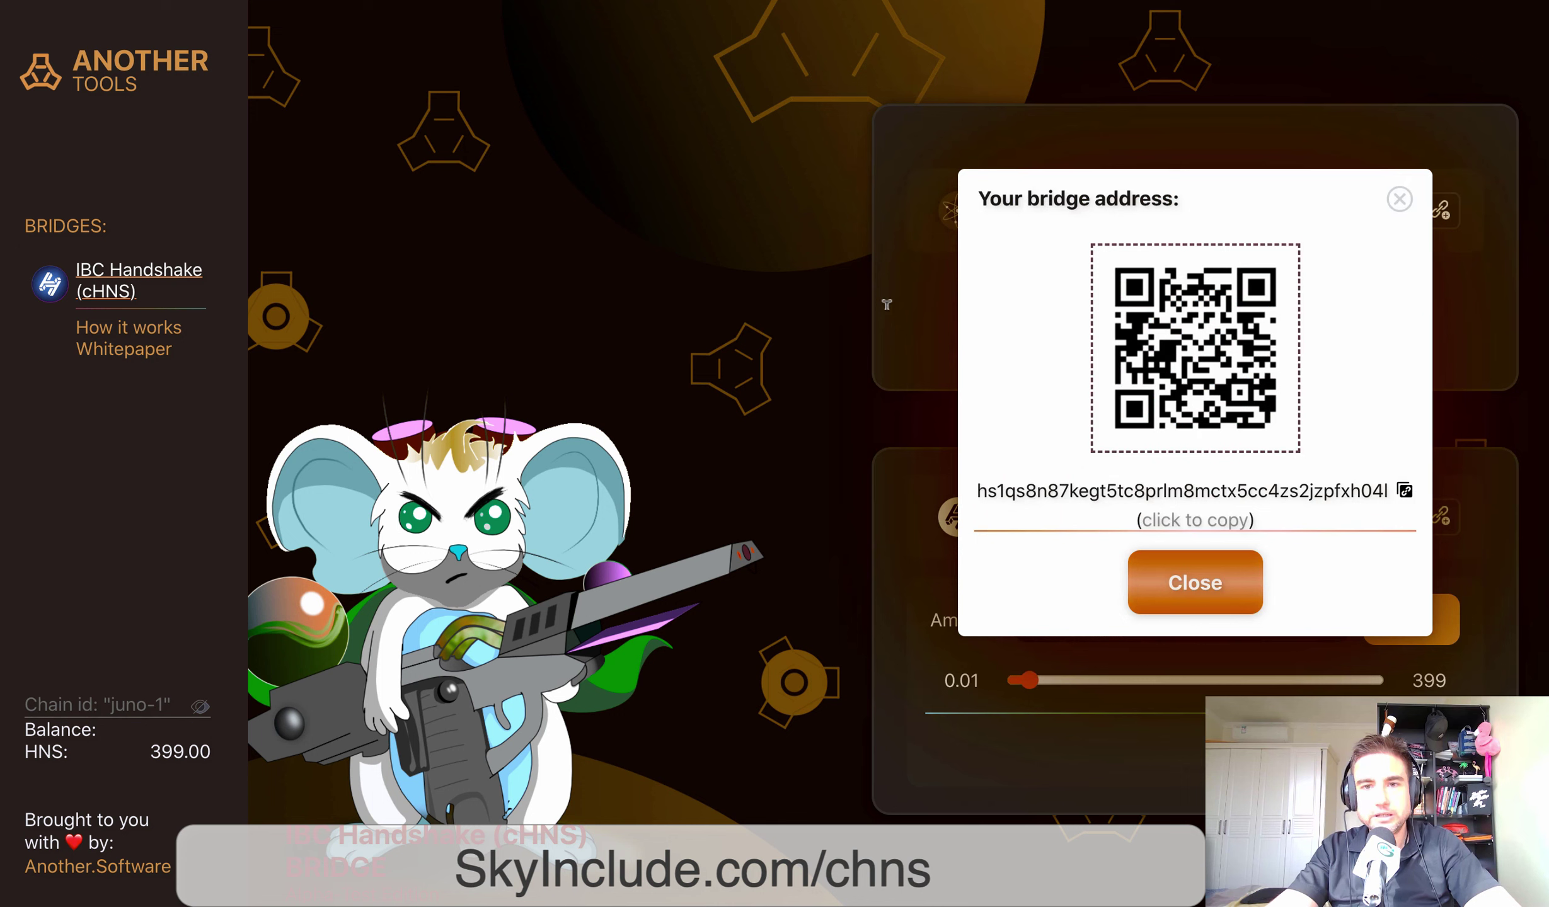
Copy the generated hs1 deposit address and close the address dialog
left_click_drag(976, 491, 1217, 520)
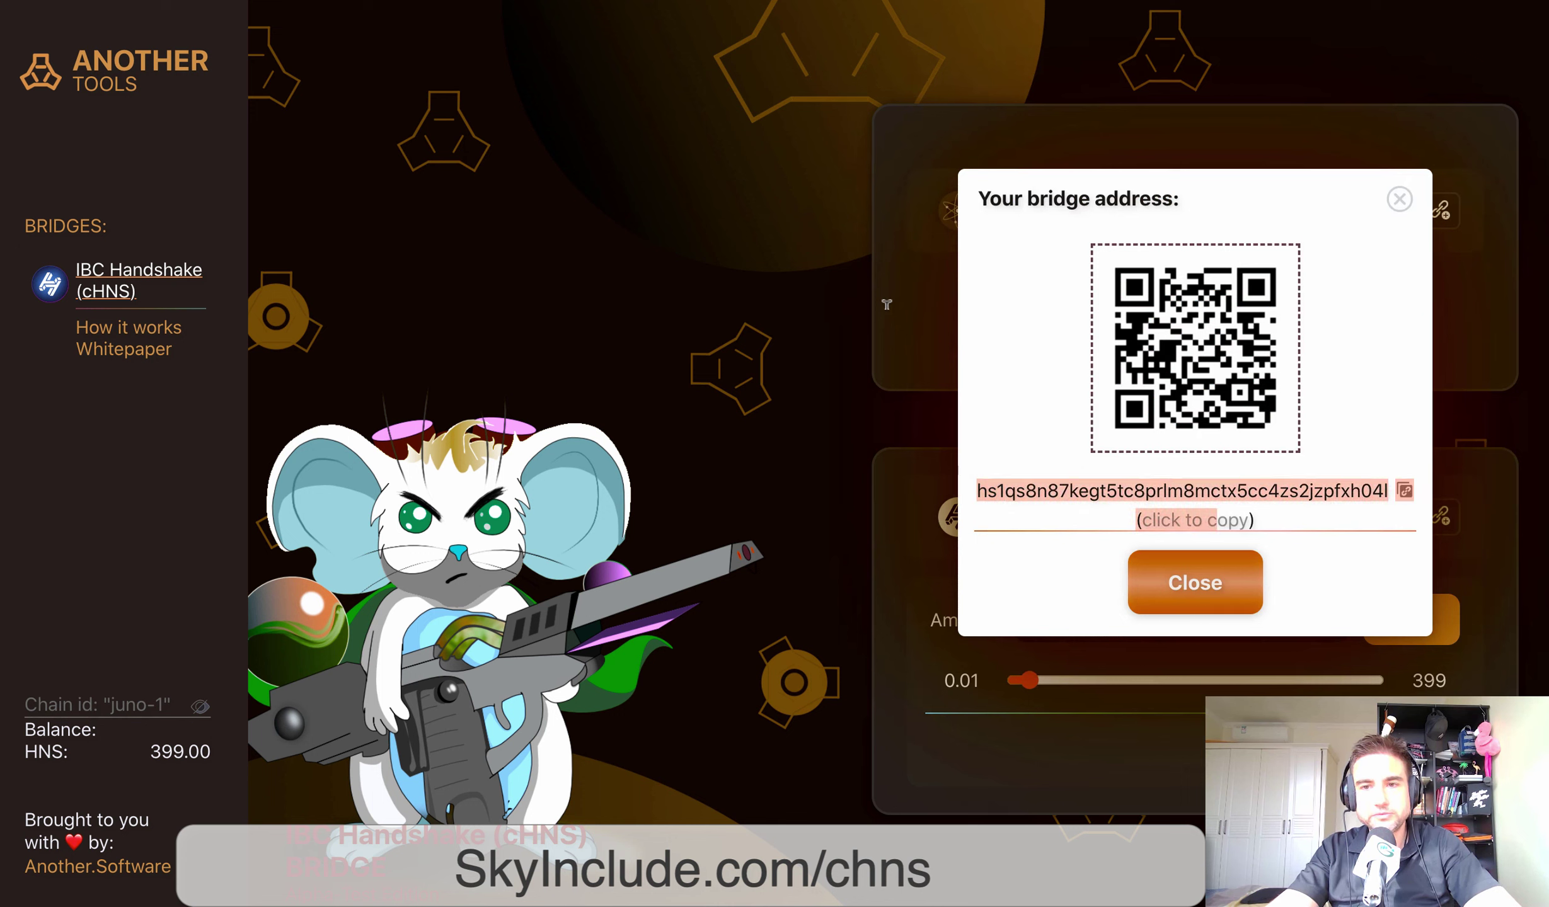
left_click_drag(1385, 485, 1386, 491)
left_click(1386, 491)
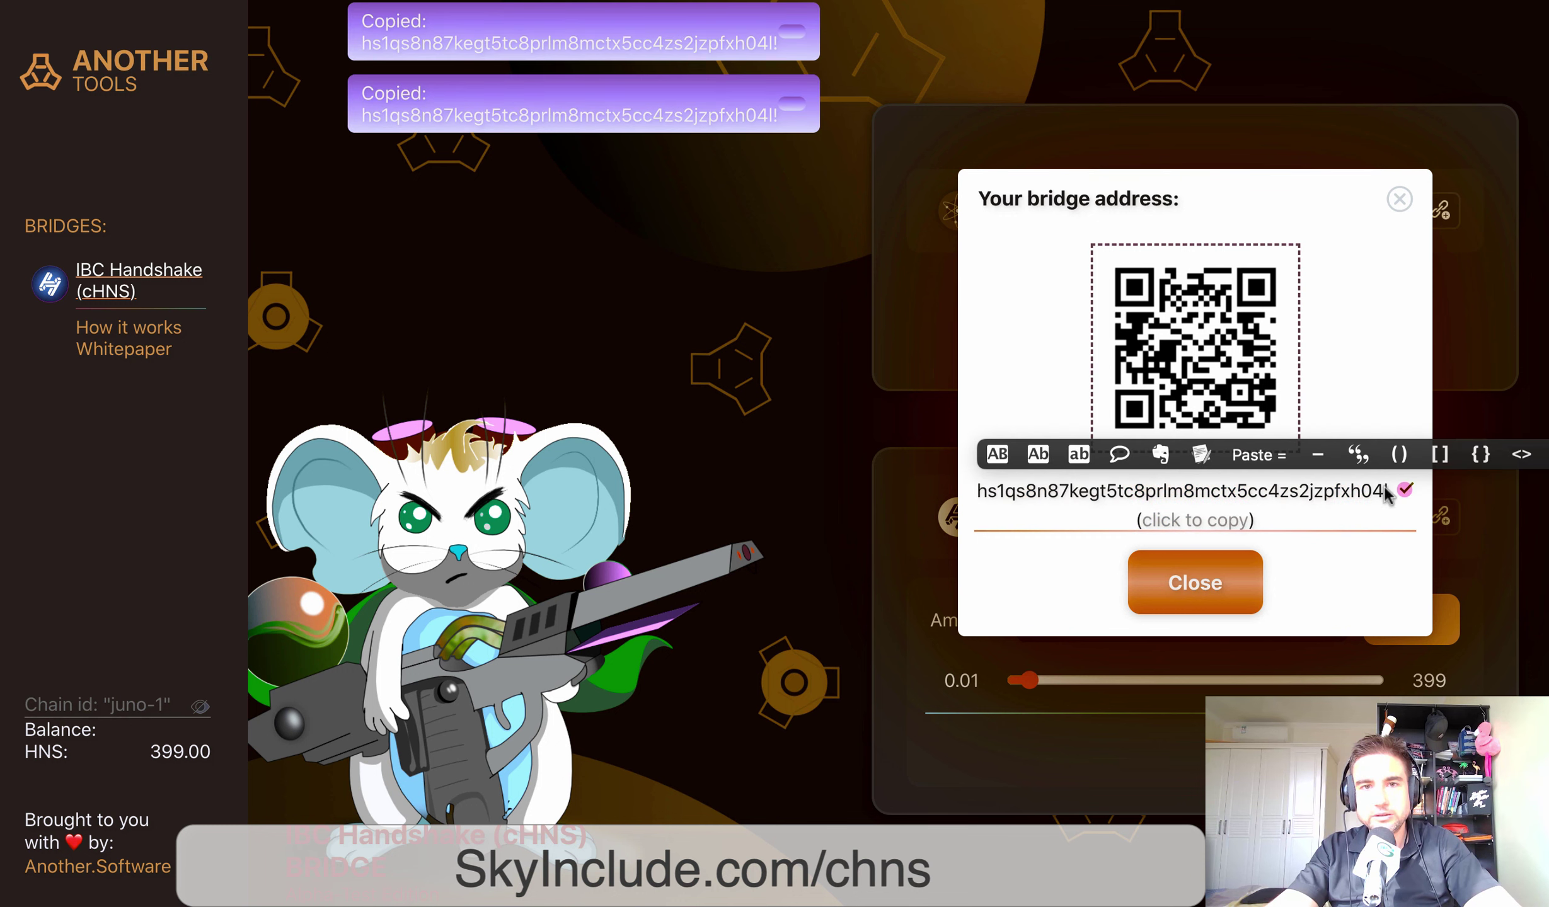
double_click(1387, 491)
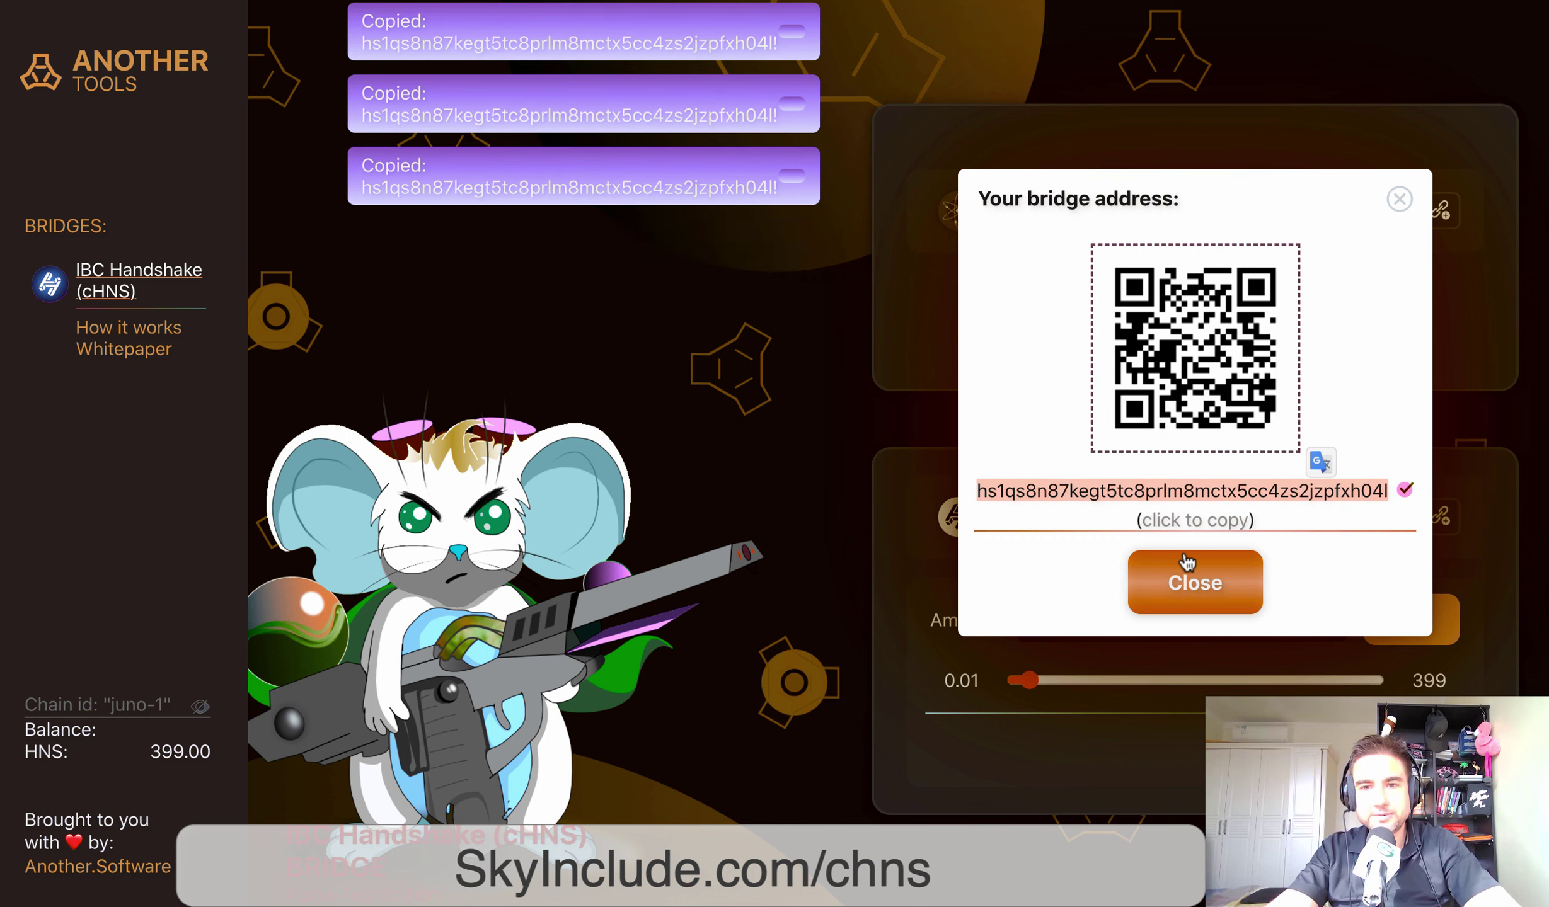
left_click(1193, 575)
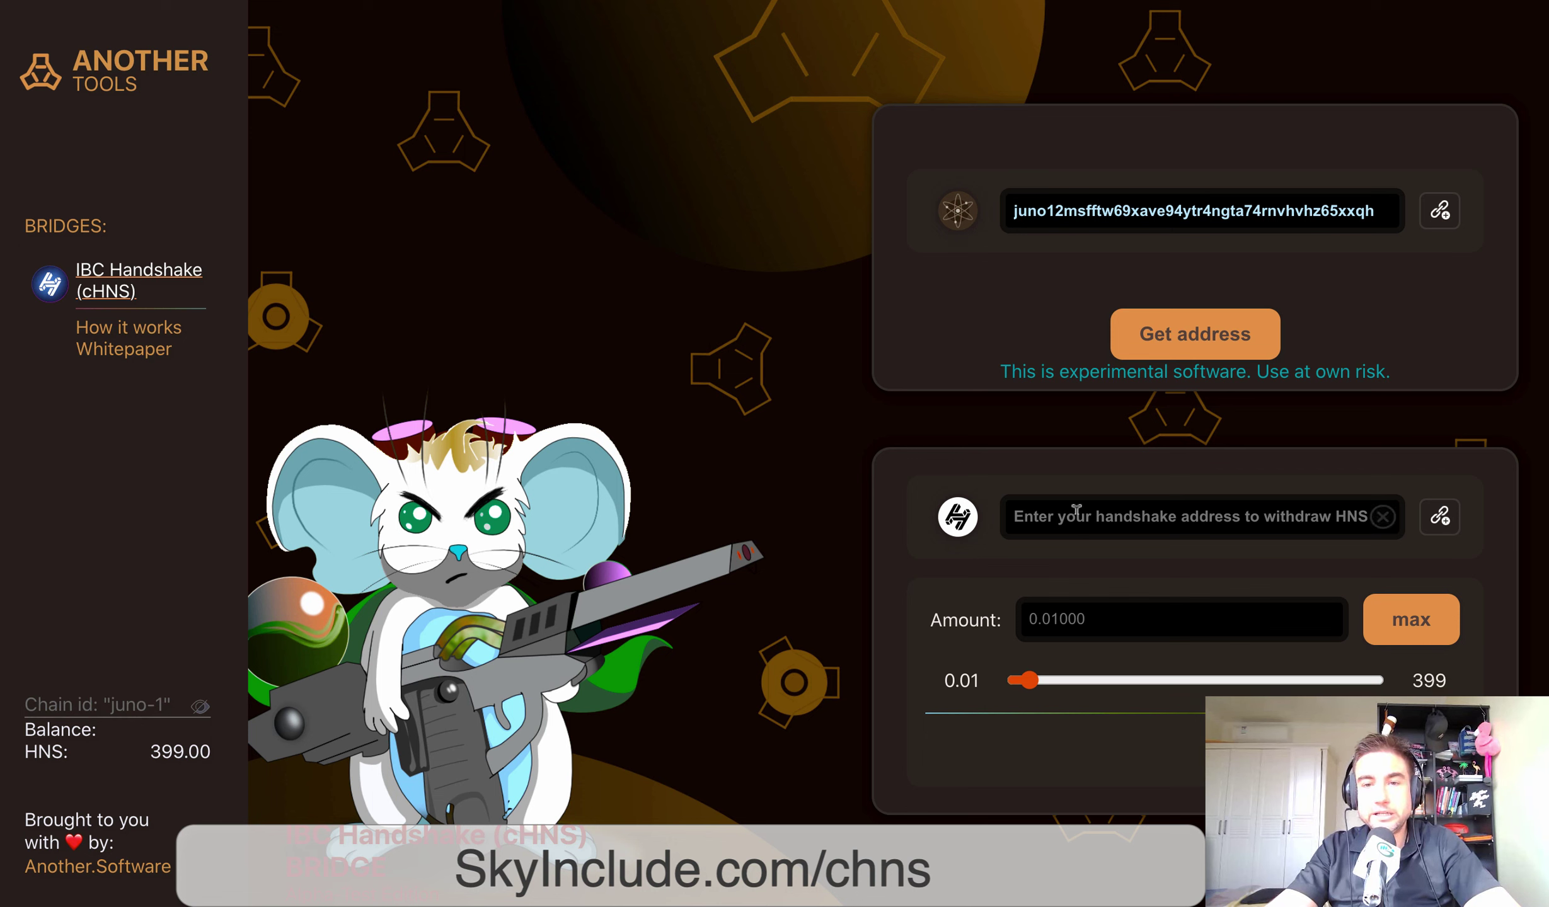
Set the HNS withdraw amount to max, 399, and refocus the handshake withdrawal address field
left_click(1157, 515)
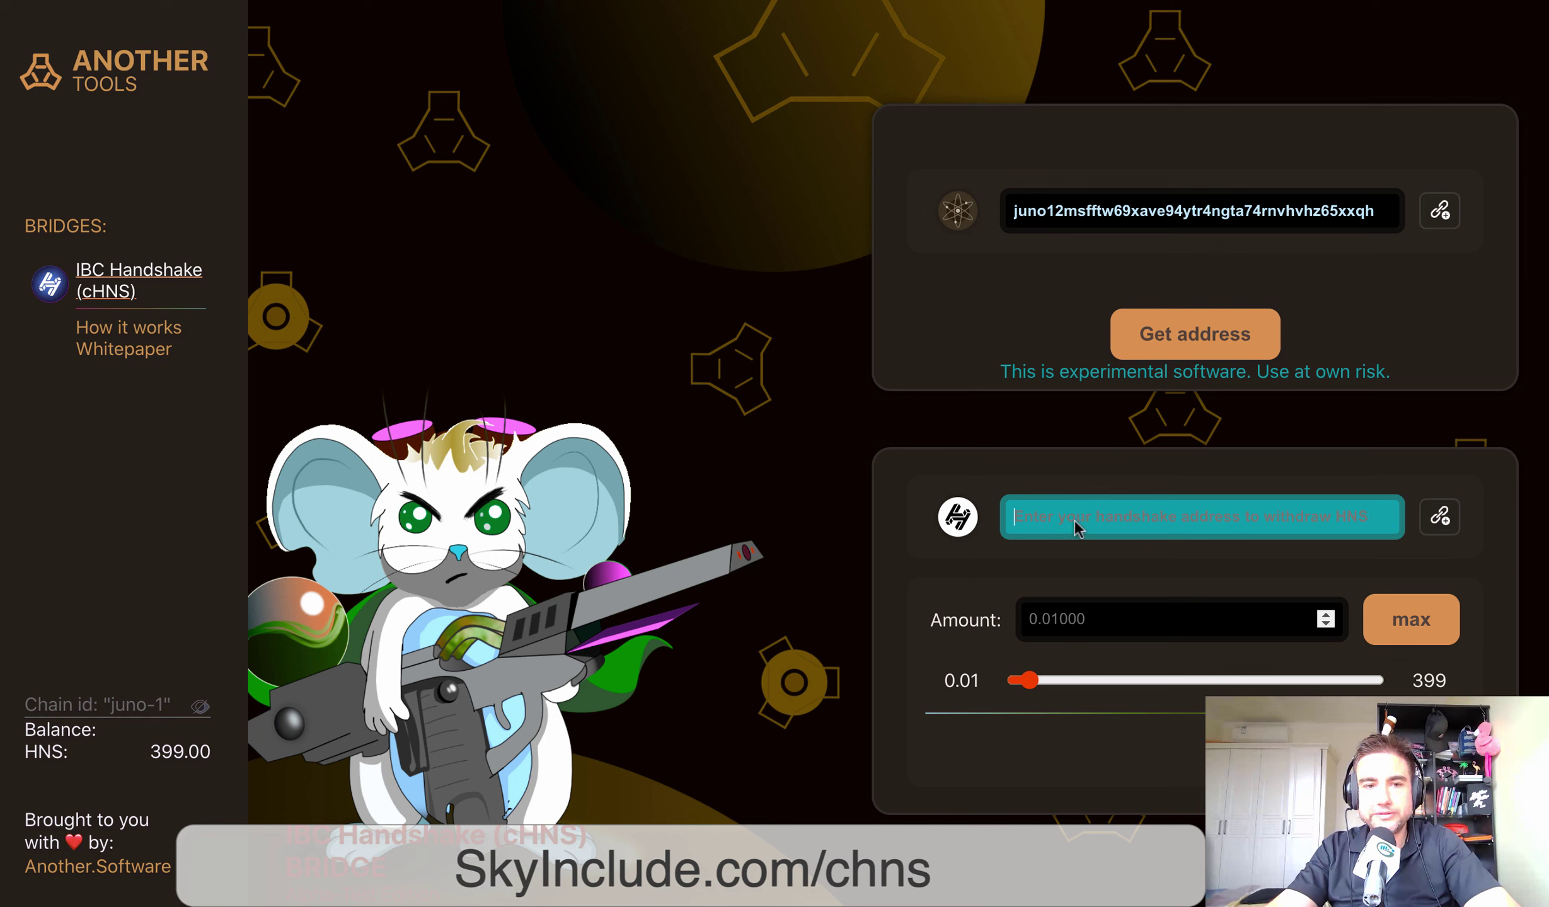
key("Tab")
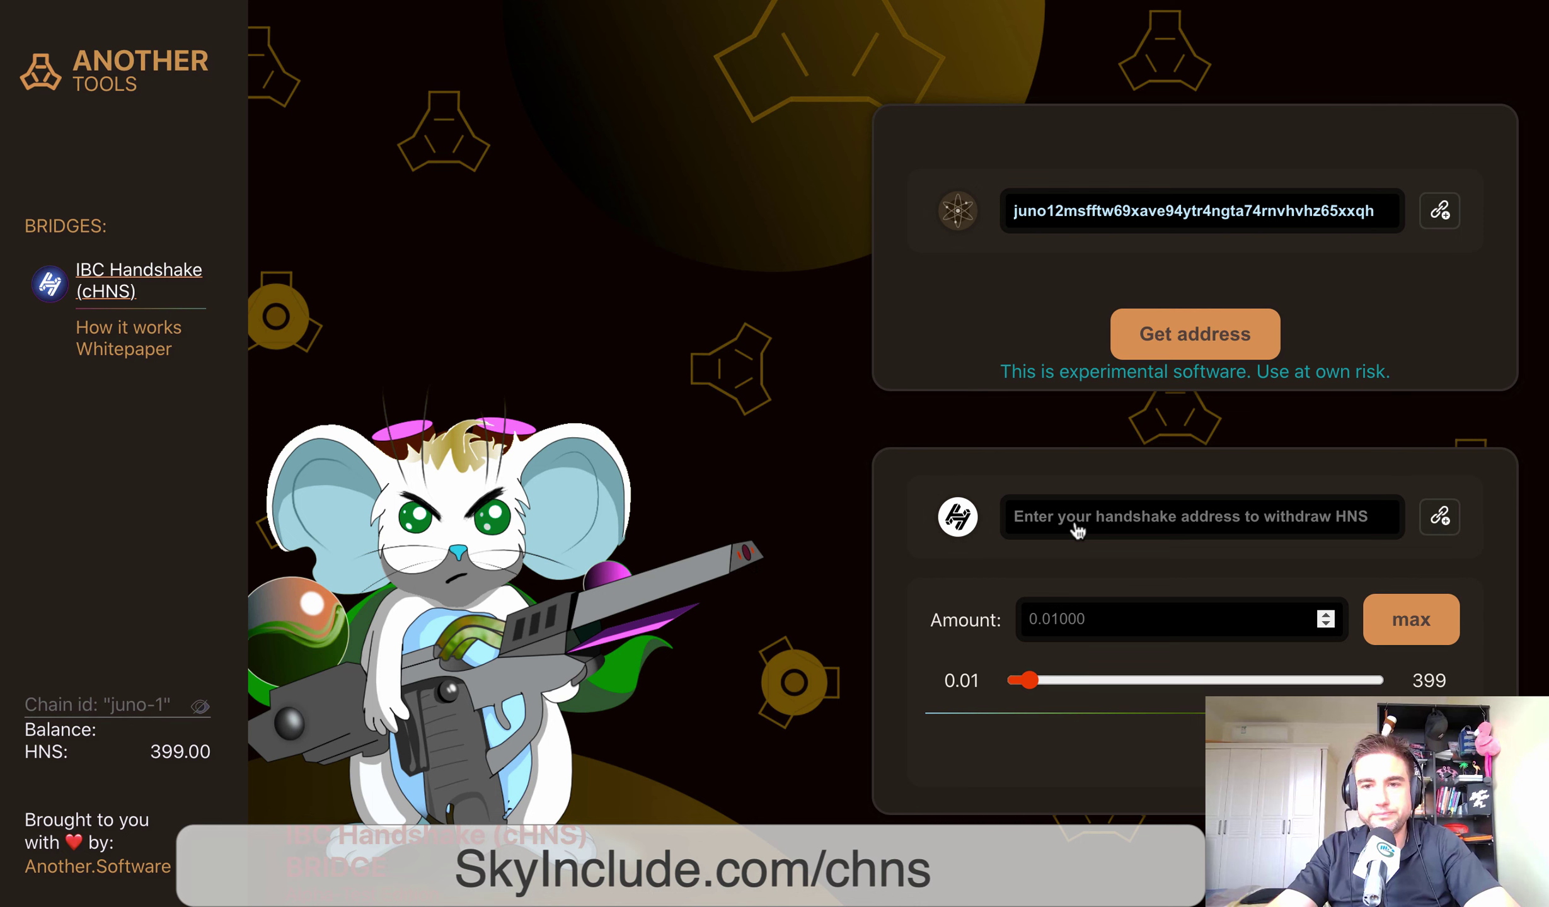
key("Tab")
key("Return")
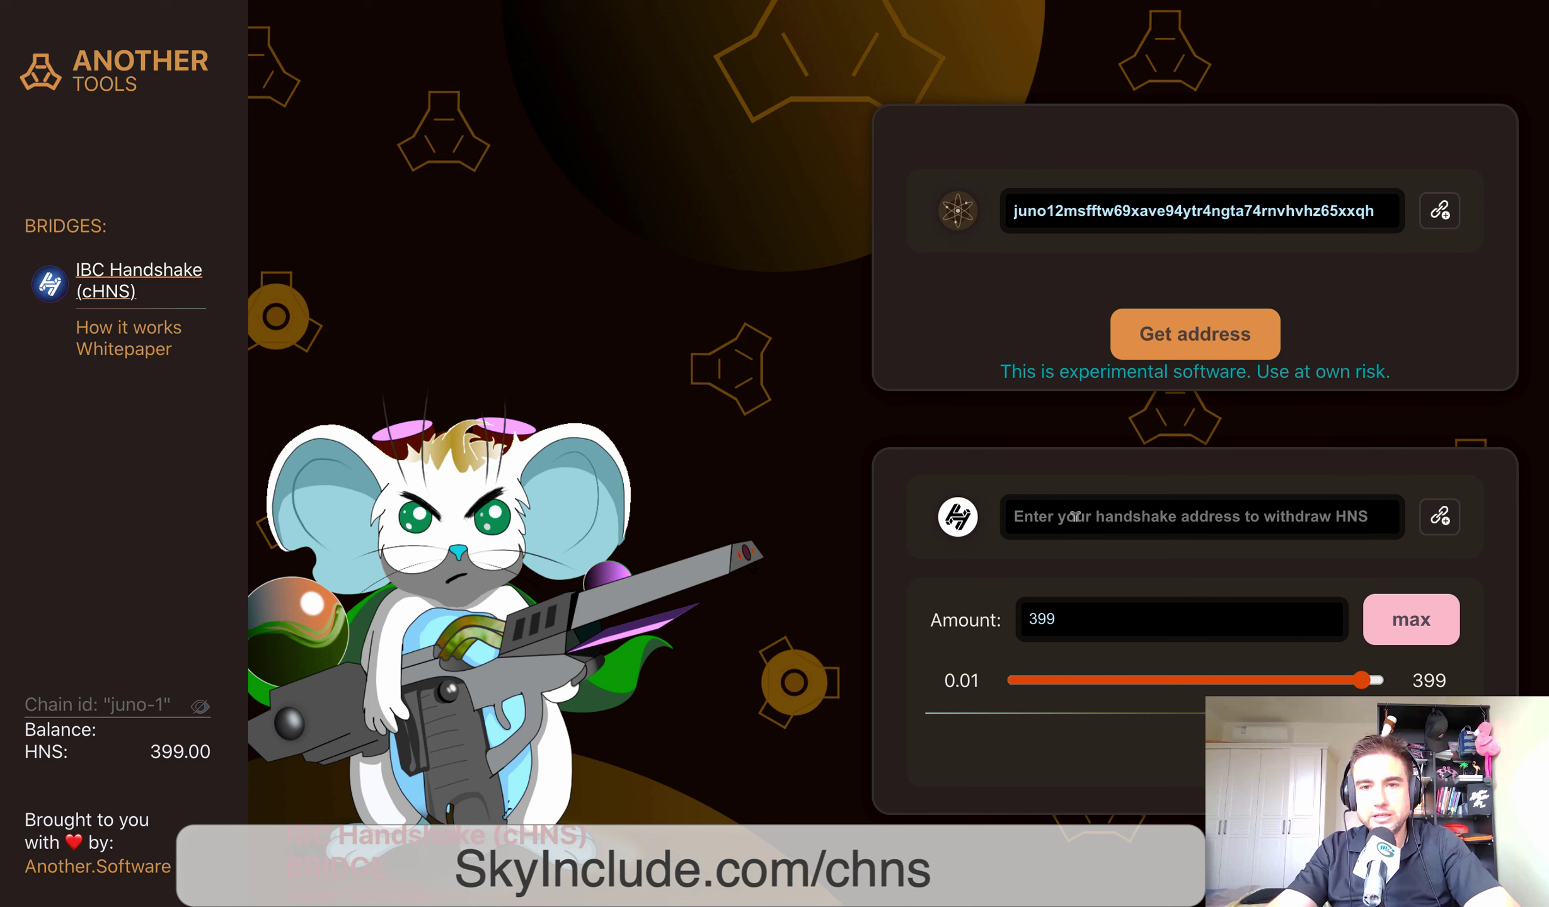
left_click(1075, 516)
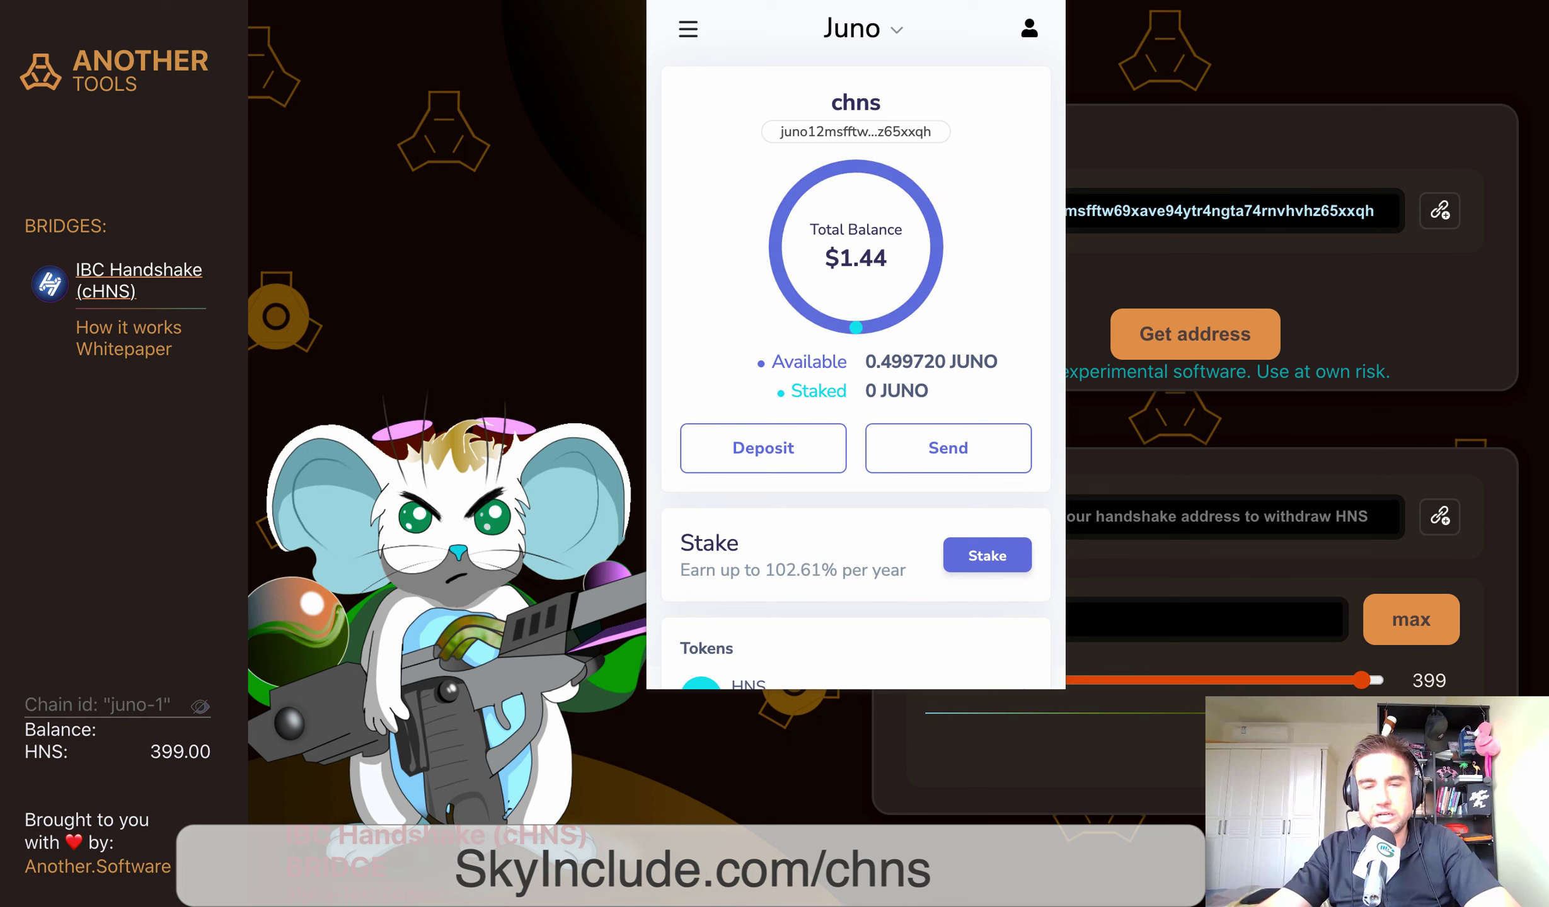
Highlight the 0.499720 JUNO available balance in Keplr, then close the wallet
left_click_drag(914, 362, 881, 361)
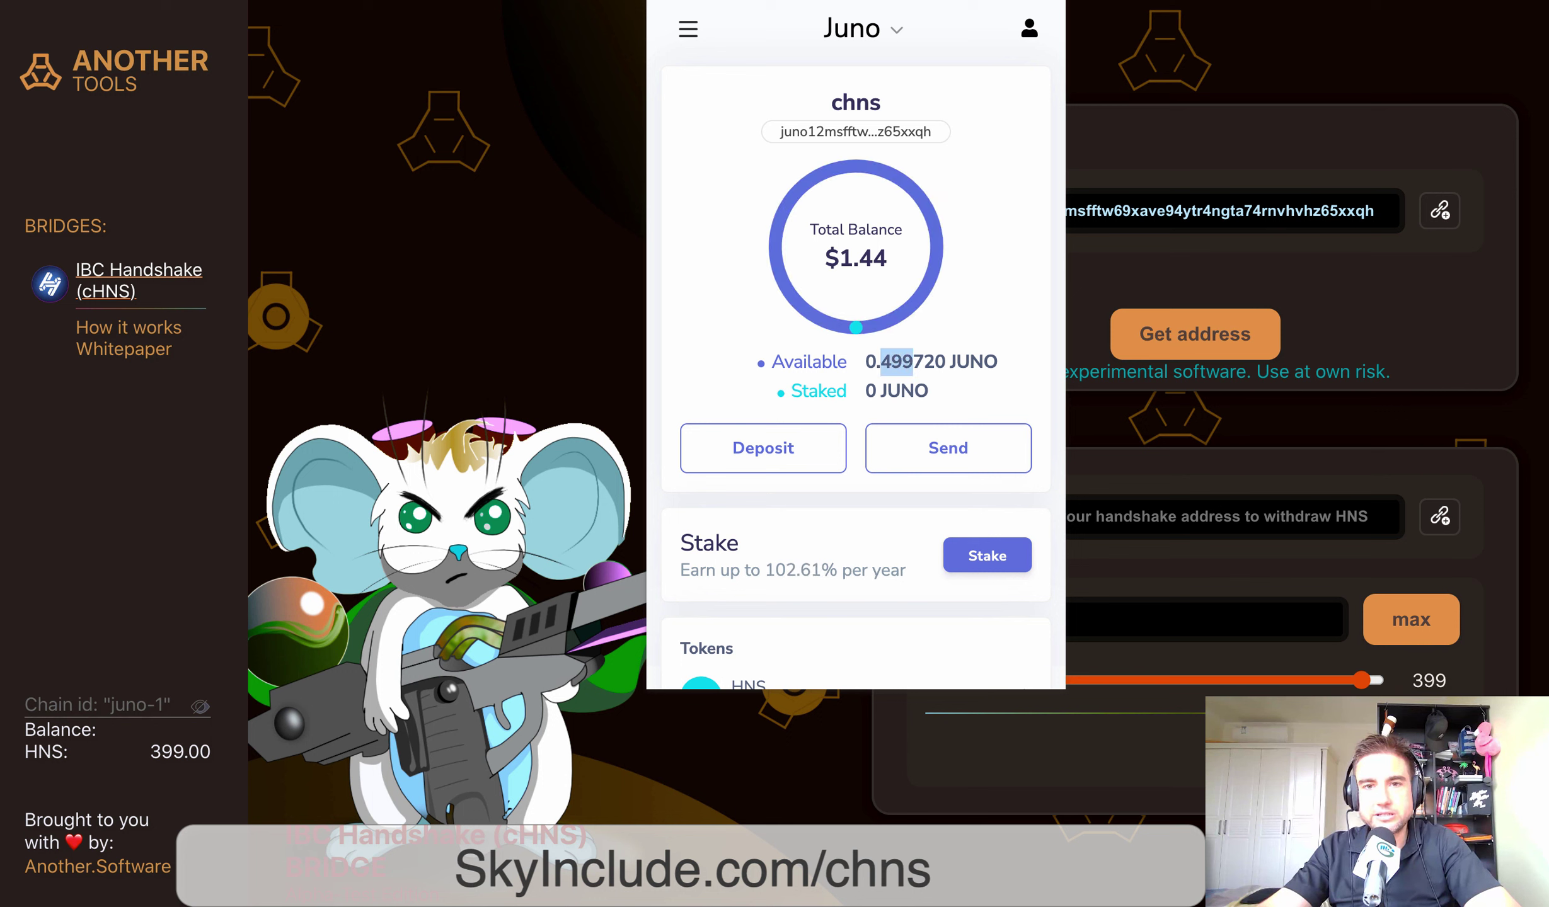
left_click(895, 362)
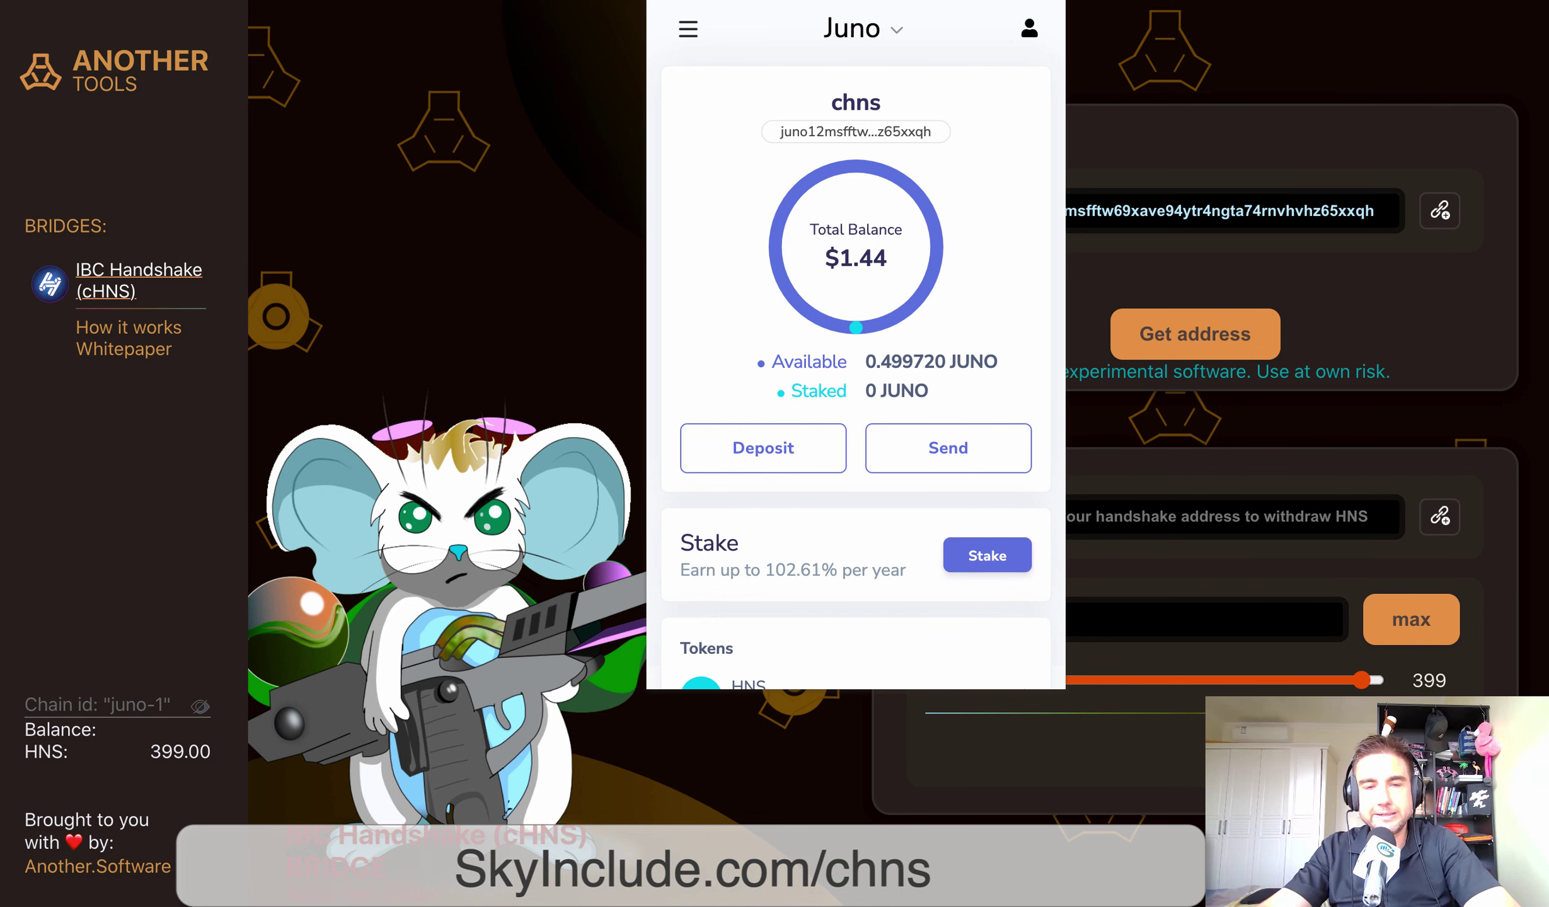
left_click(1198, 517)
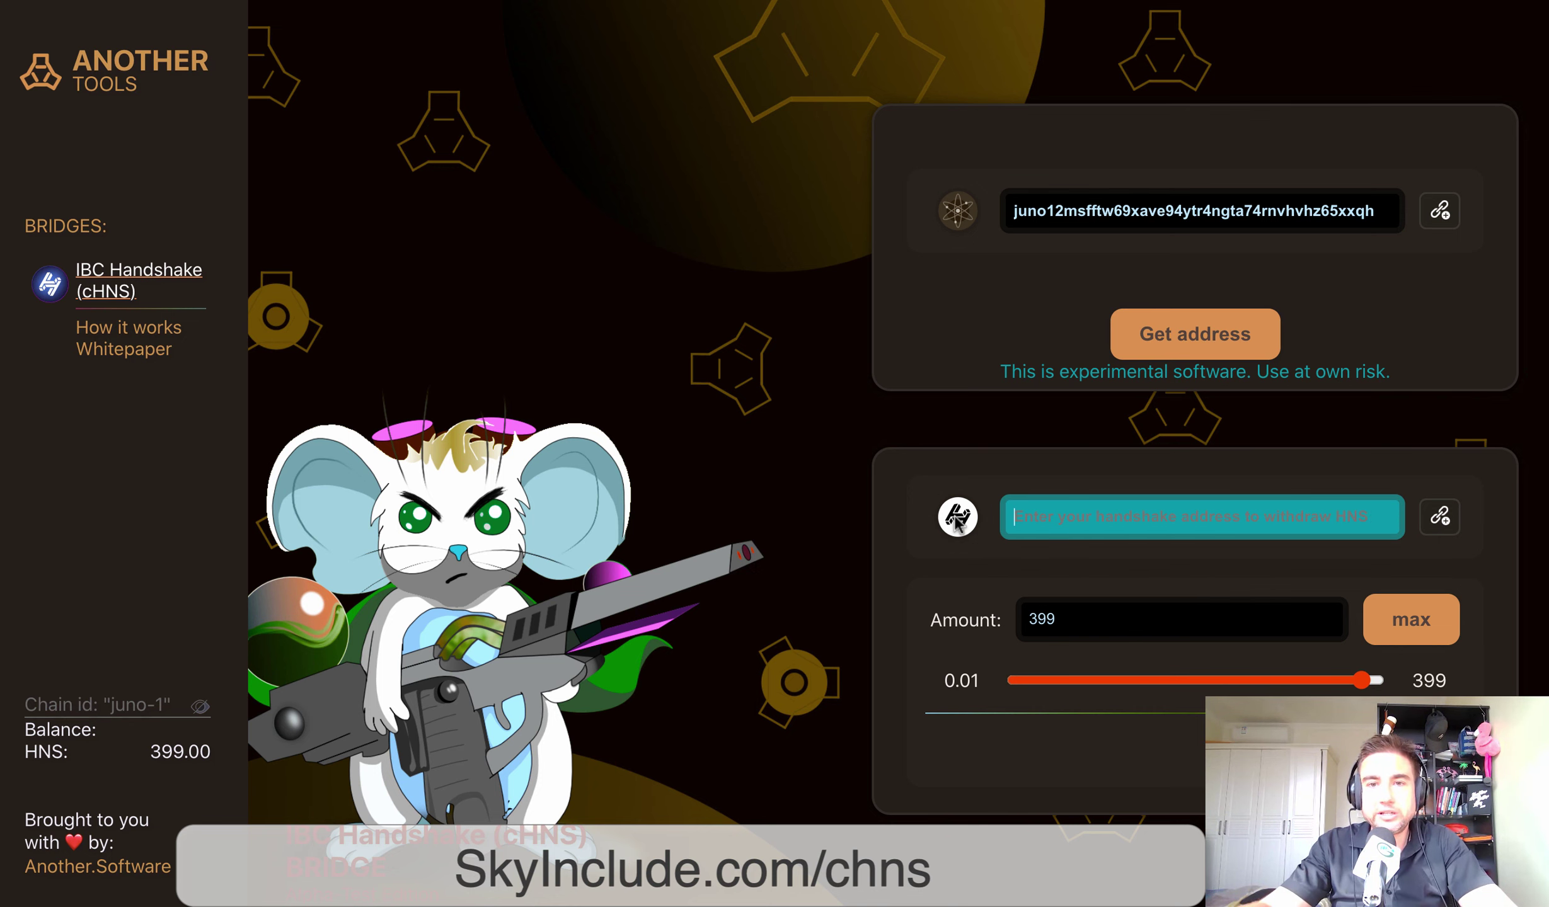
left_click(956, 520)
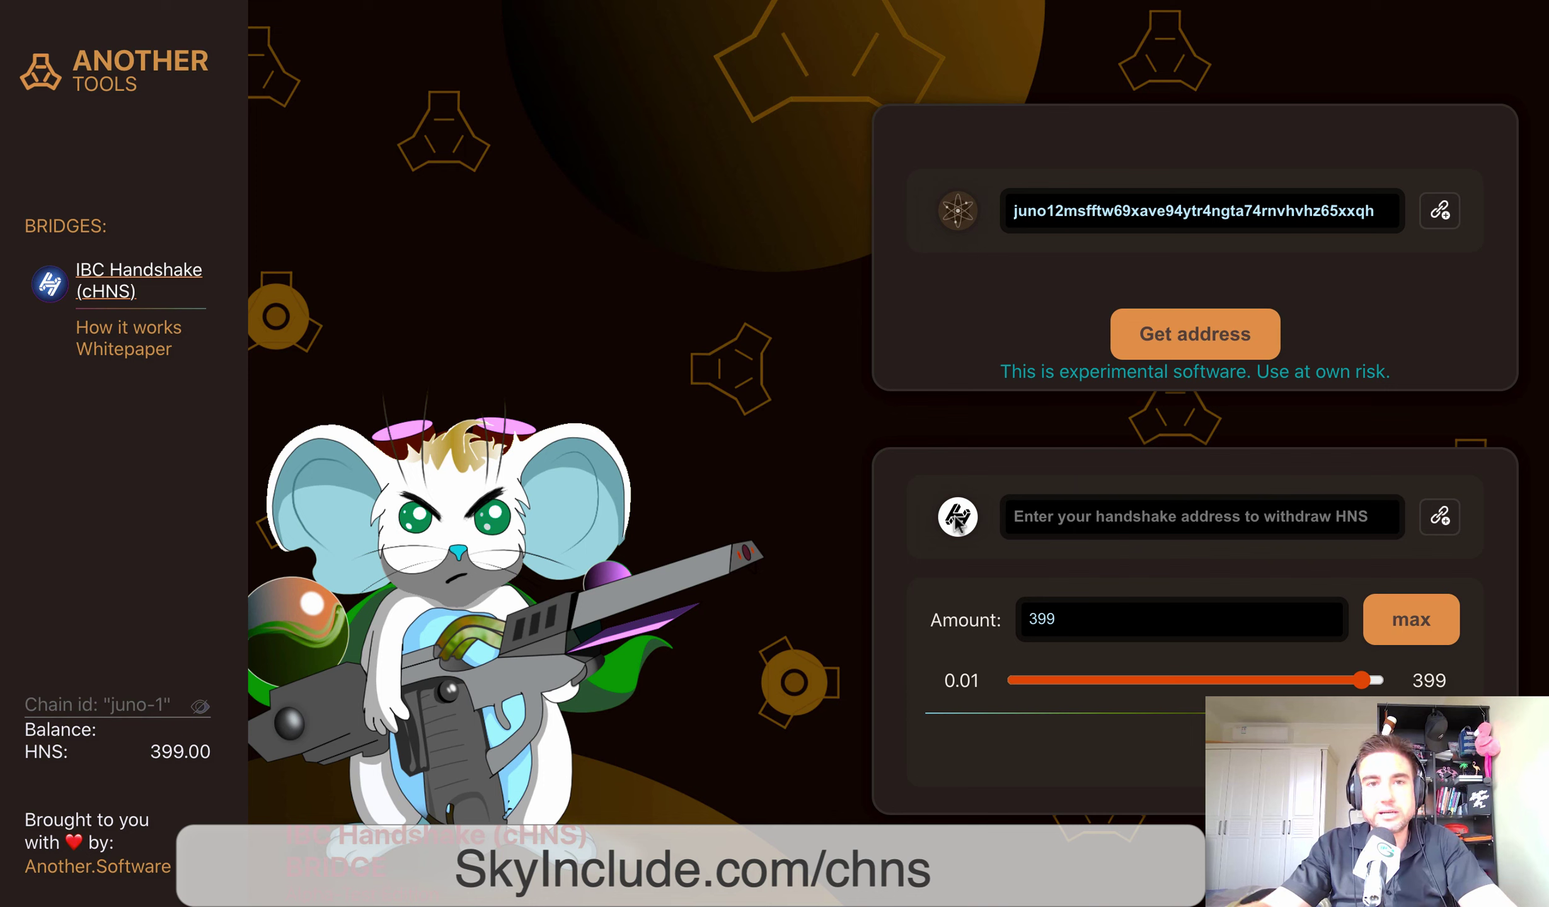